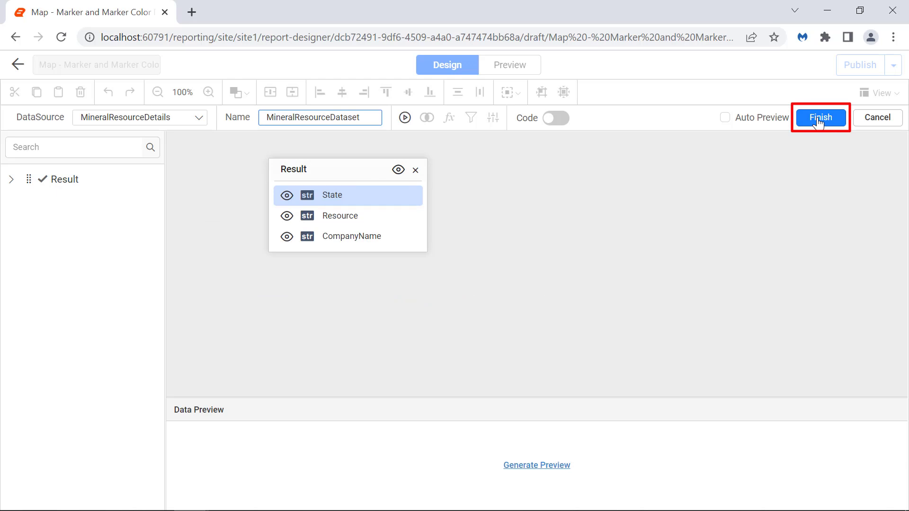
# Step: Finish the MineralResourceDataset dataset and place a Map widget at the upper-left of the report body
pyautogui.click(819, 119)
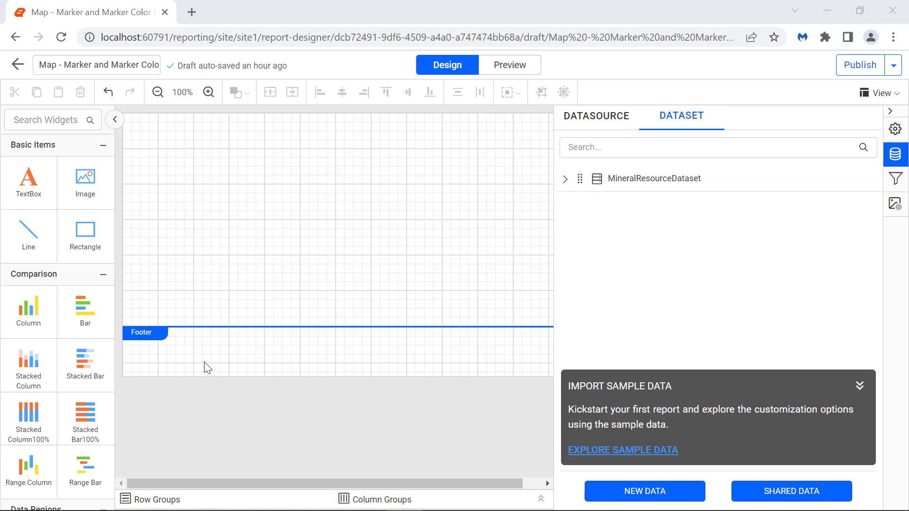
pyautogui.scroll(-4, 57, 331)
pyautogui.moveTo(86, 412); pyautogui.dragTo(152, 152)
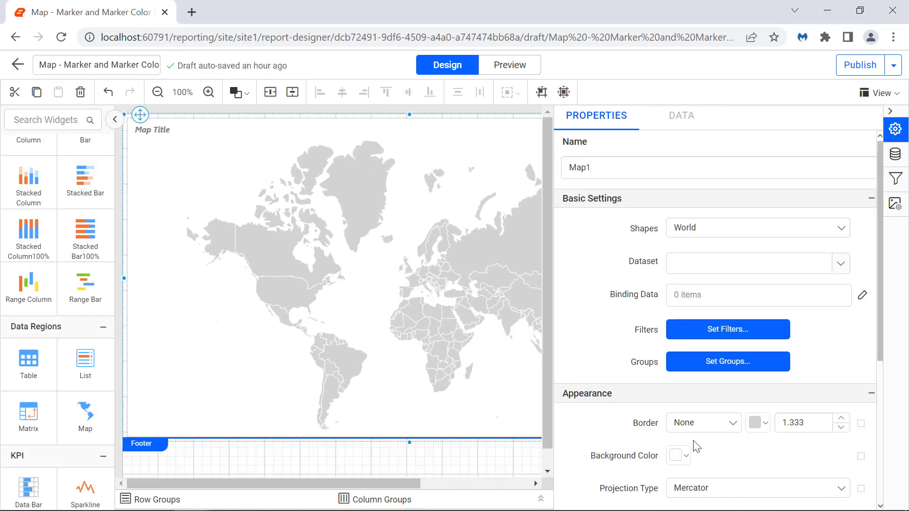
# Step: Set the map's shapes to USA and assign MineralResourceDataset as its dataset
pyautogui.click(771, 232)
pyautogui.scroll(-2, 765, 302)
pyautogui.click(752, 337)
pyautogui.click(840, 264)
pyautogui.click(828, 284)
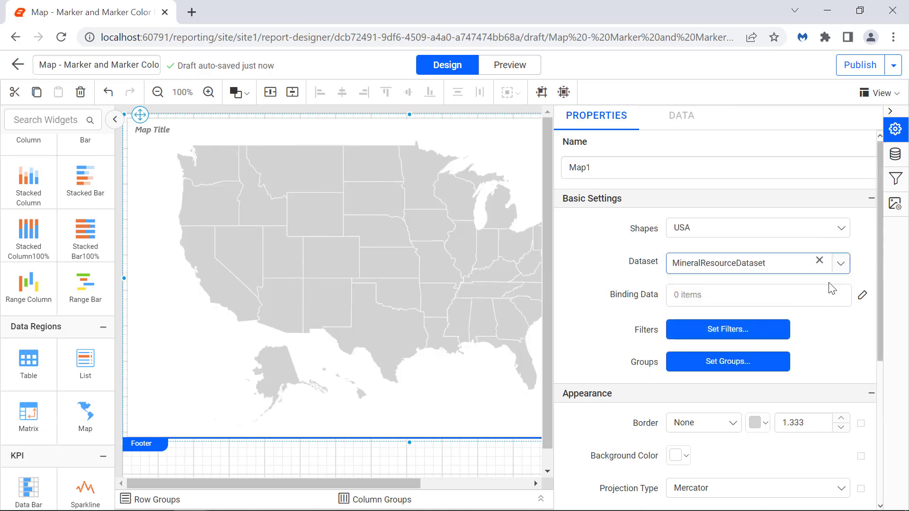
# Step: Add a binding field pair matching the field name to =Fields!State.Value and update the map's binding data
pyautogui.click(863, 296)
pyautogui.click(860, 146)
pyautogui.click(820, 177)
pyautogui.click(797, 236)
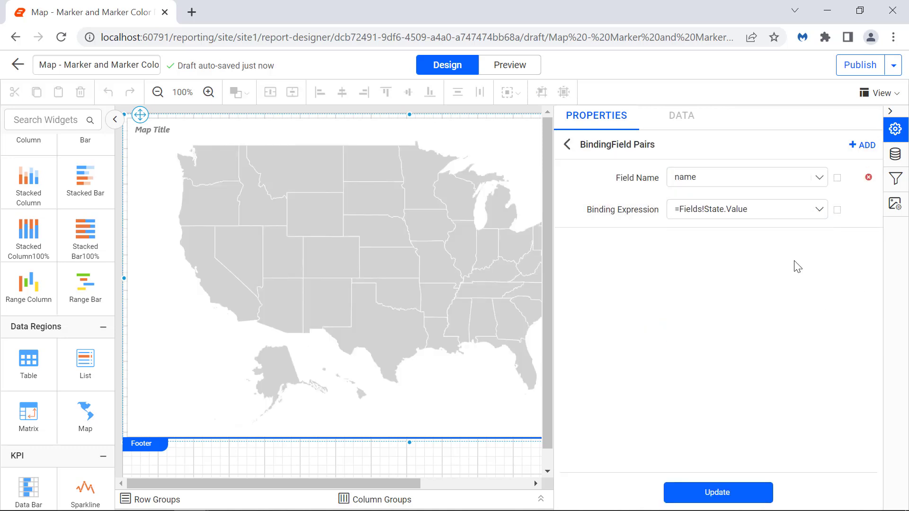
pyautogui.click(745, 493)
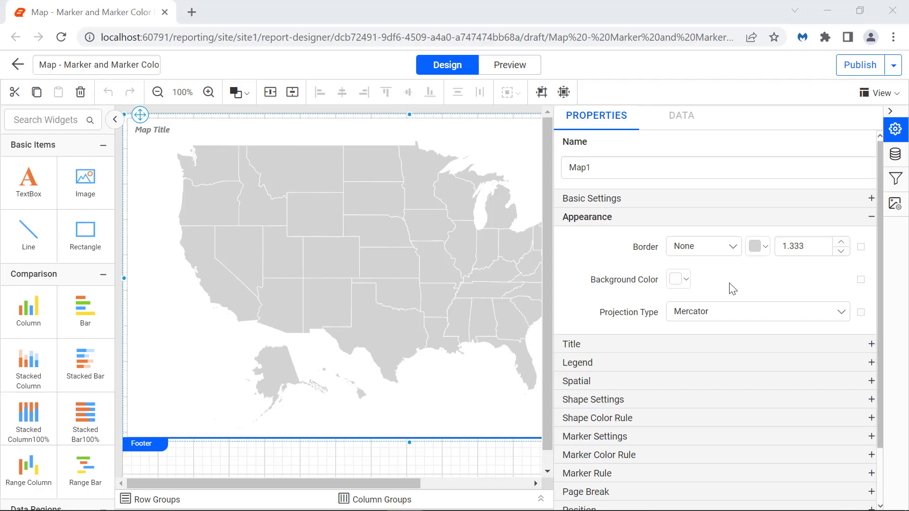
# Step: Give the map a Double border in black, rgba(0,0,0,1)
pyautogui.click(733, 248)
pyautogui.click(687, 306)
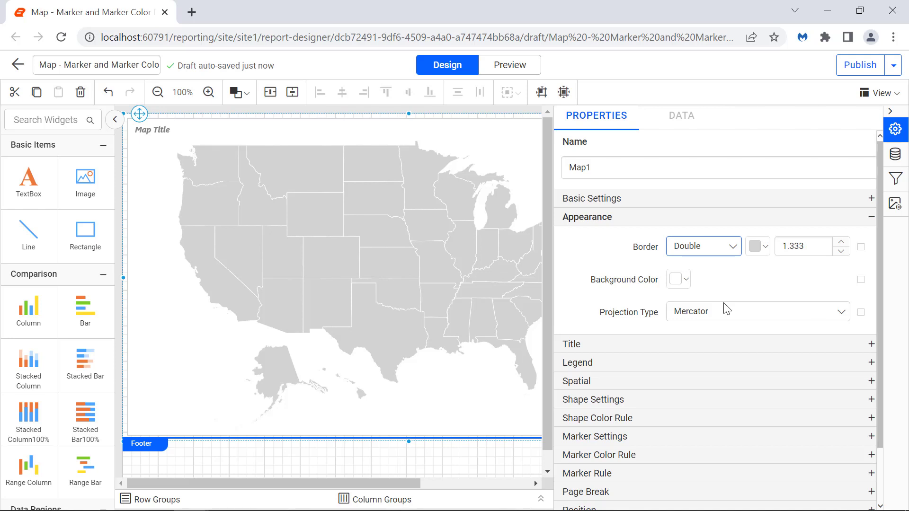
pyautogui.click(758, 246)
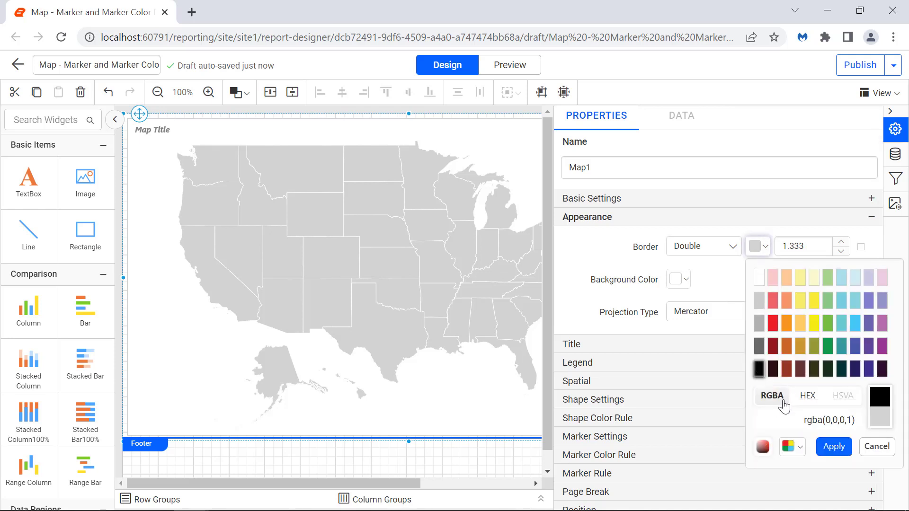
pyautogui.click(829, 447)
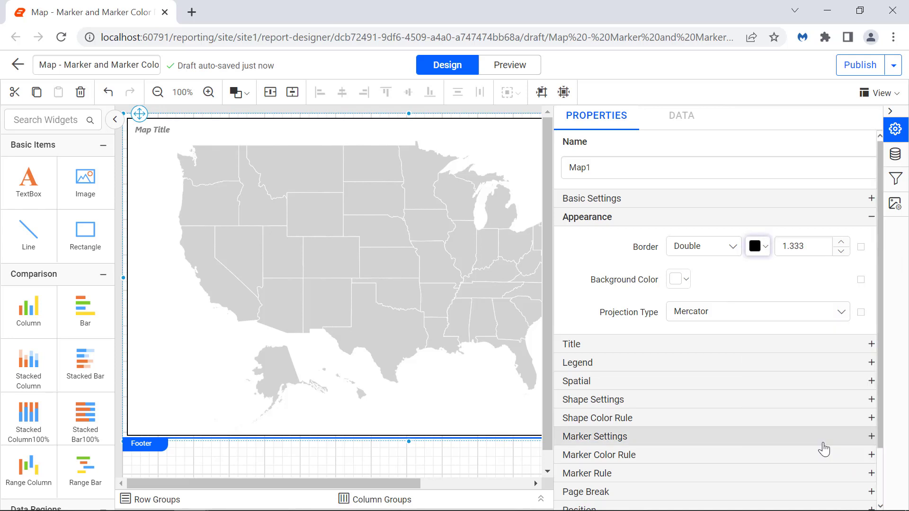
# Step: Set the map's border width to 1.833
pyautogui.click(805, 250)
pyautogui.press('Left')
pyautogui.press('Left')
pyautogui.press('BackSpace')
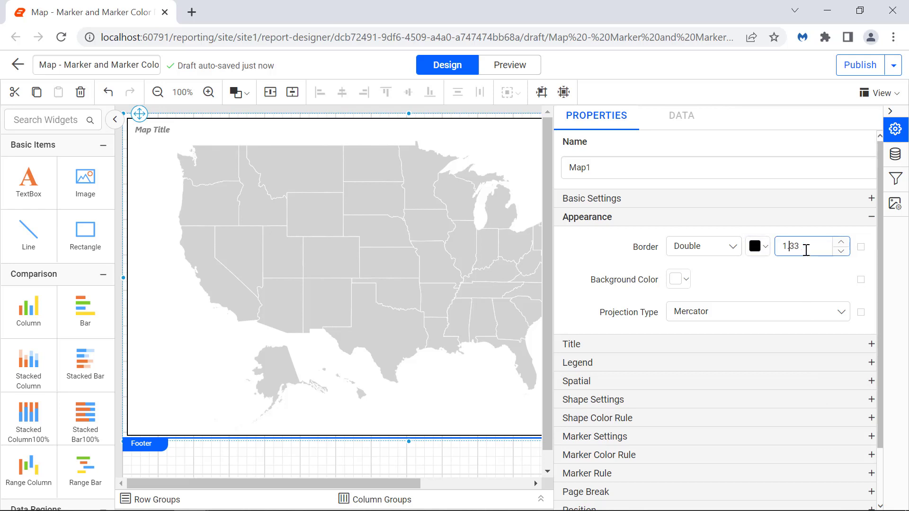
pyautogui.write('8')
pyautogui.click(806, 262)
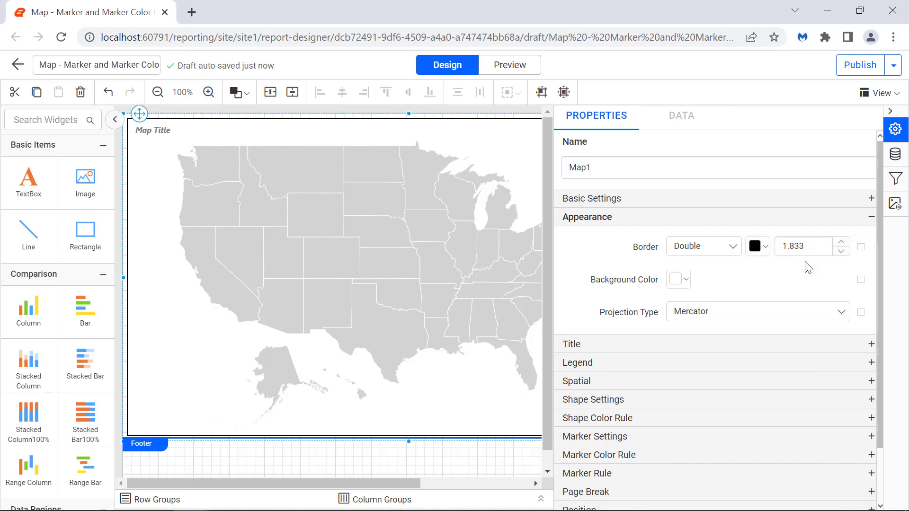
# Step: Set the map title text to the expression = "Mineral Production Plants of " & First(Fields!CompanyName.Value,"MineralResourceDataset")
pyautogui.click(836, 344)
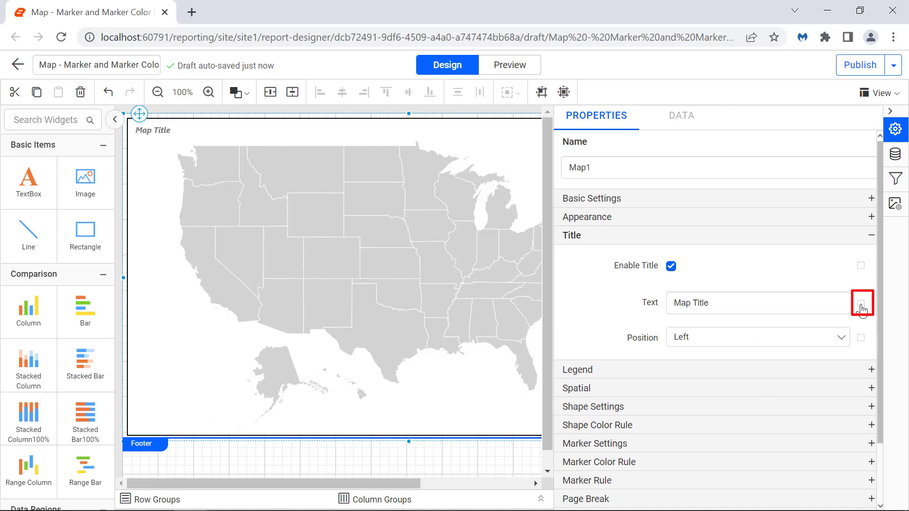
pyautogui.click(860, 305)
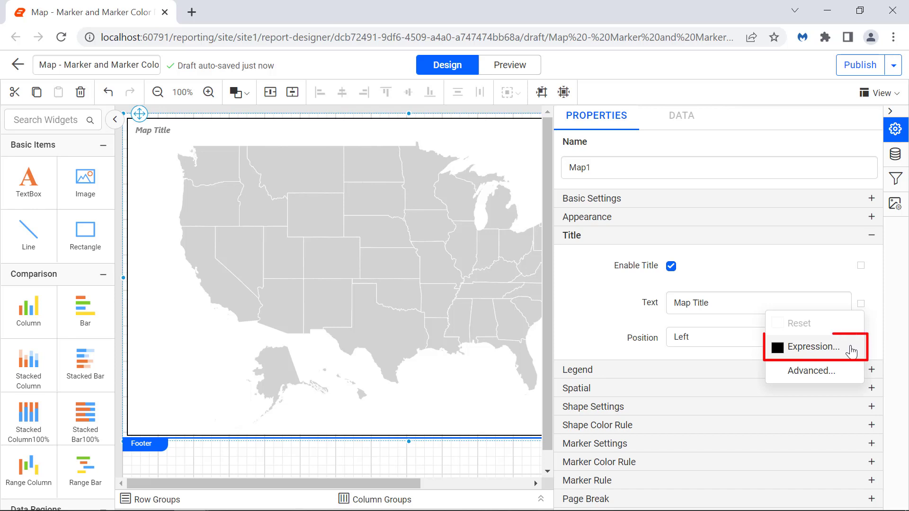
pyautogui.click(813, 347)
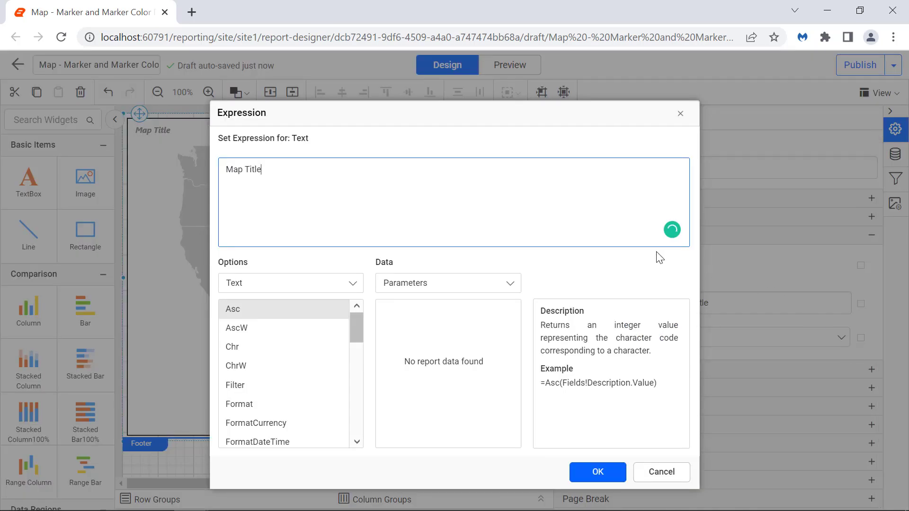
pyautogui.hotkey('ctrl', 'a')
pyautogui.write('= "Mineral Production Plants of " & First(Fields!CompanyName.Value,"MineralResourceDataset")')
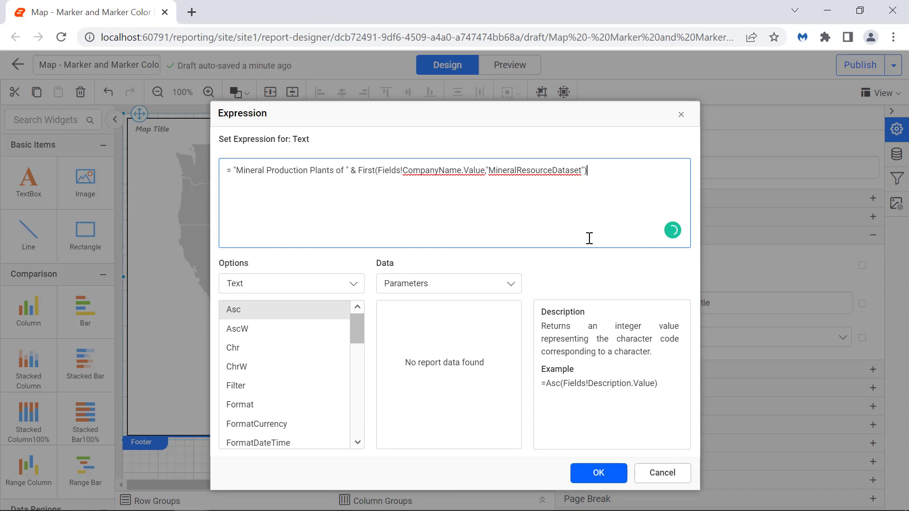
pyautogui.click(598, 474)
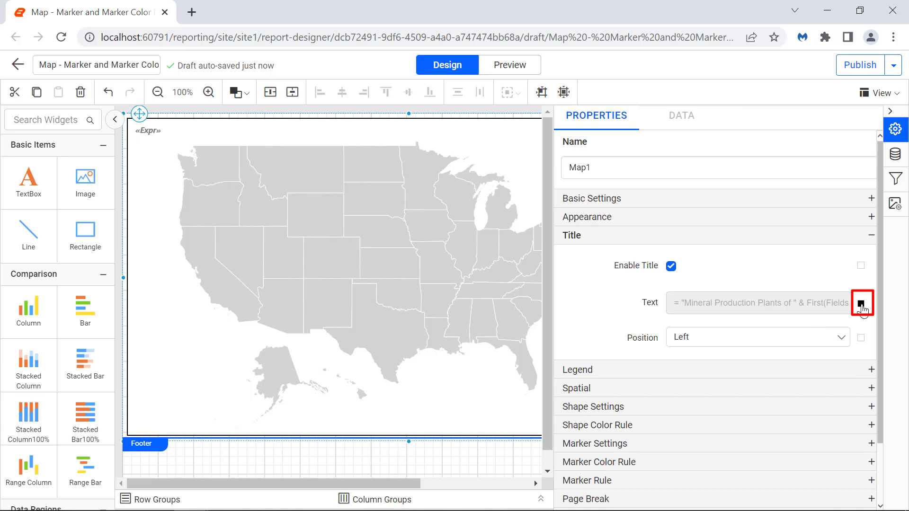
# Step: Format the map title with font size 12 and Normal font style, and center its position
pyautogui.click(861, 304)
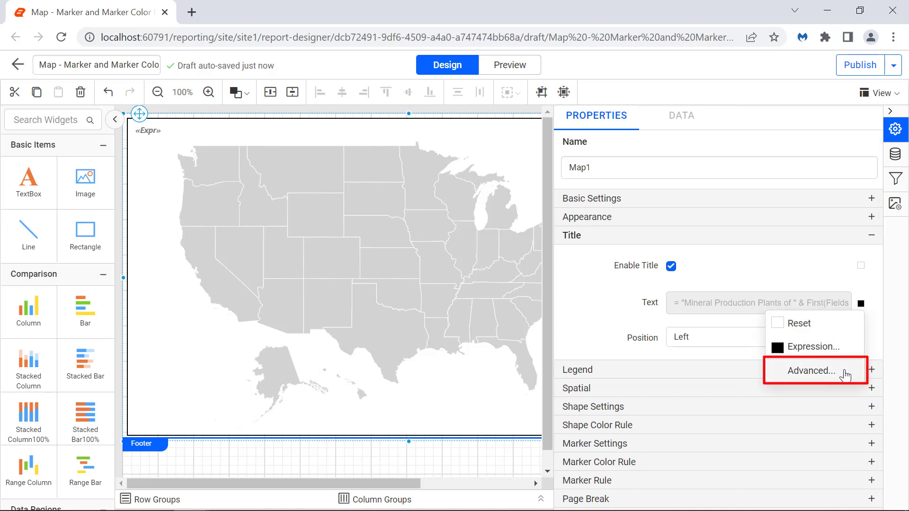
pyautogui.click(811, 371)
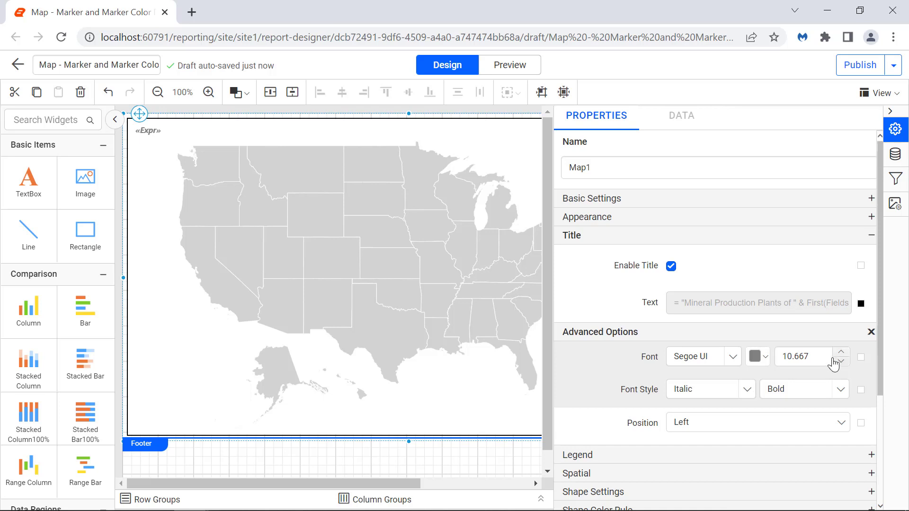
pyautogui.doubleClick(827, 354)
pyautogui.write('12')
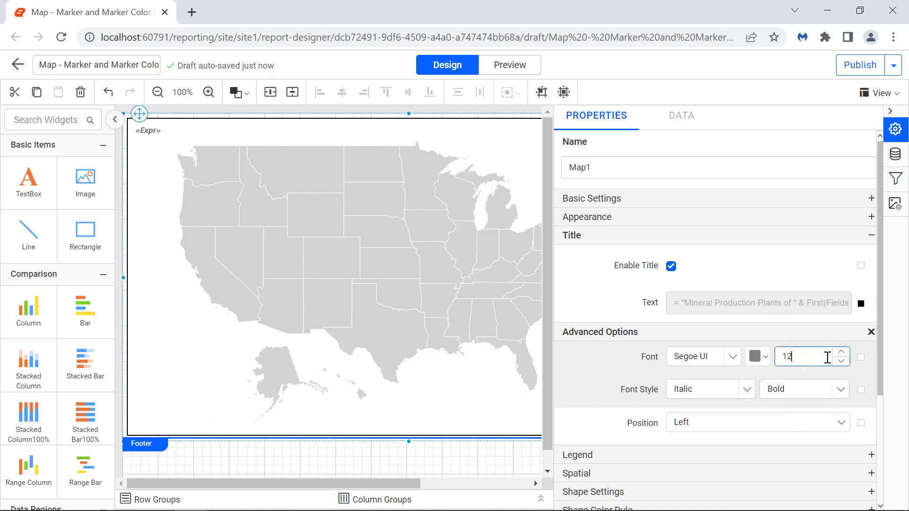
pyautogui.click(832, 375)
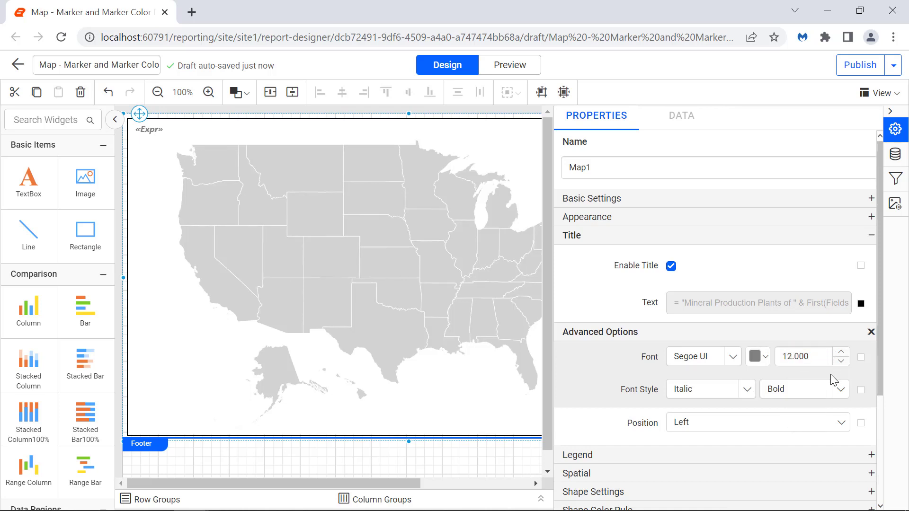
pyautogui.click(747, 389)
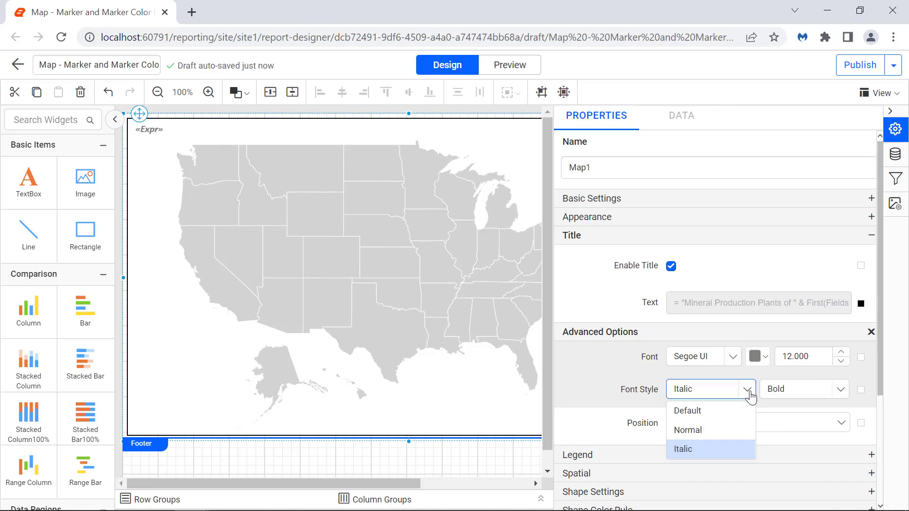
pyautogui.click(749, 430)
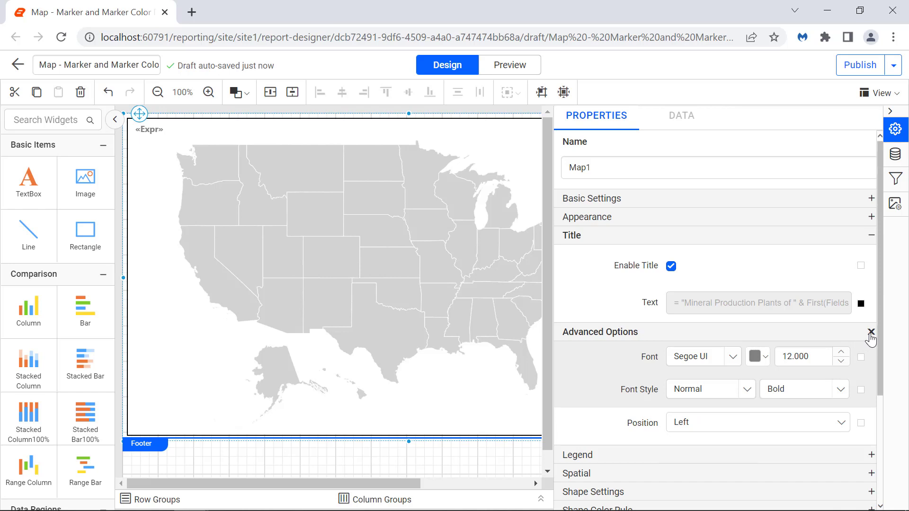
pyautogui.click(870, 331)
pyautogui.click(842, 337)
pyautogui.click(833, 378)
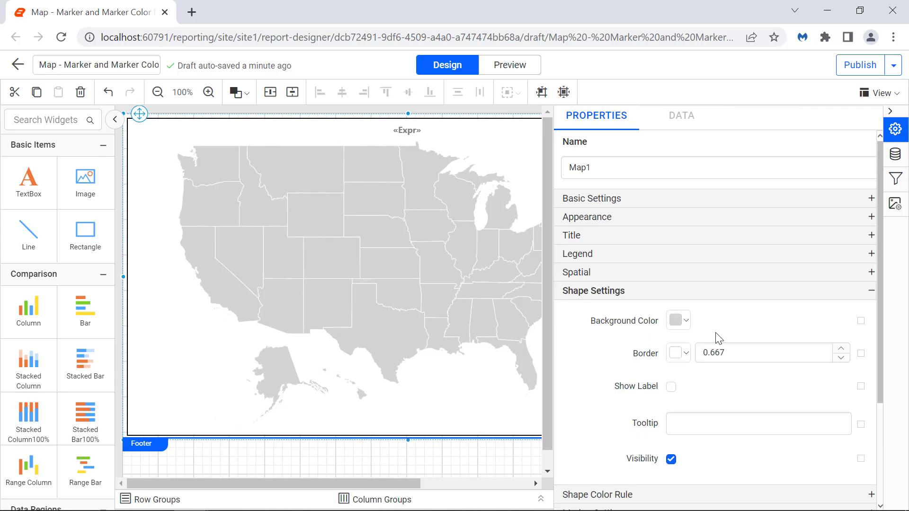
# Step: Give the map shapes a white background, rgba(255,255,255,1), and a dark gray border color
pyautogui.click(685, 322)
pyautogui.click(680, 117)
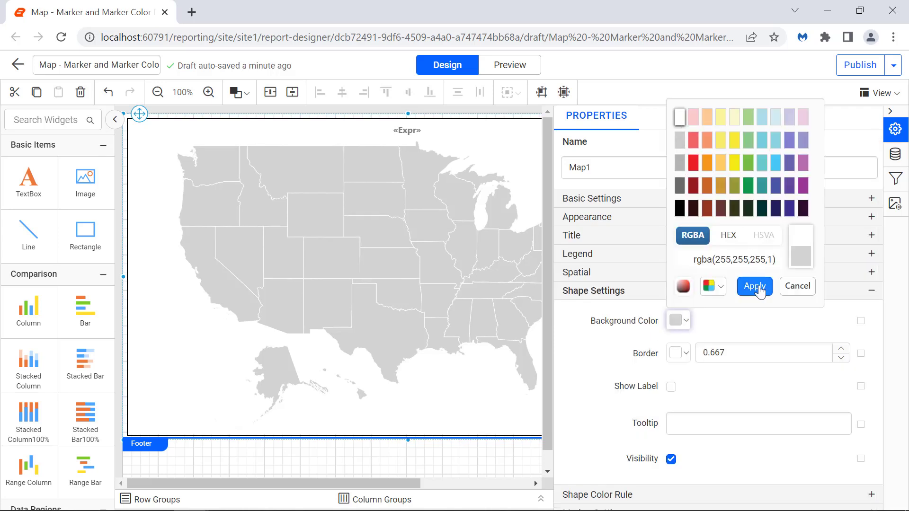
pyautogui.click(755, 286)
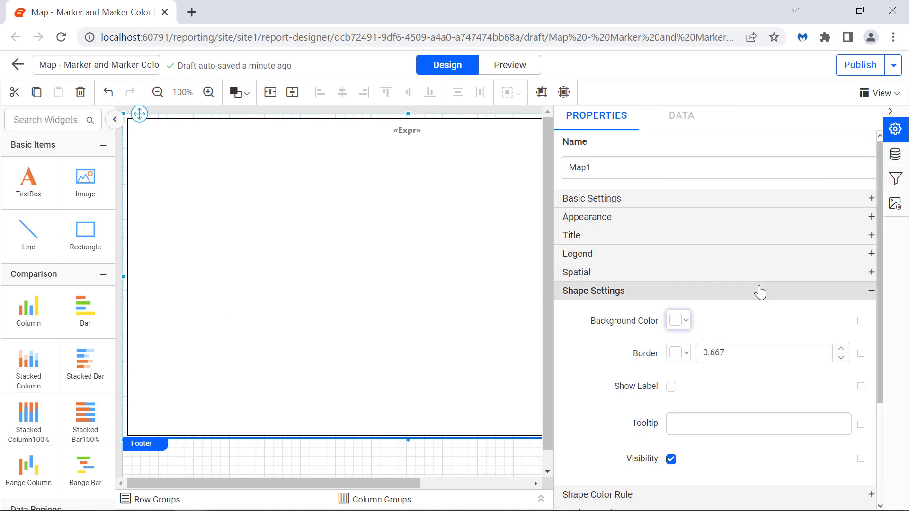
pyautogui.click(686, 353)
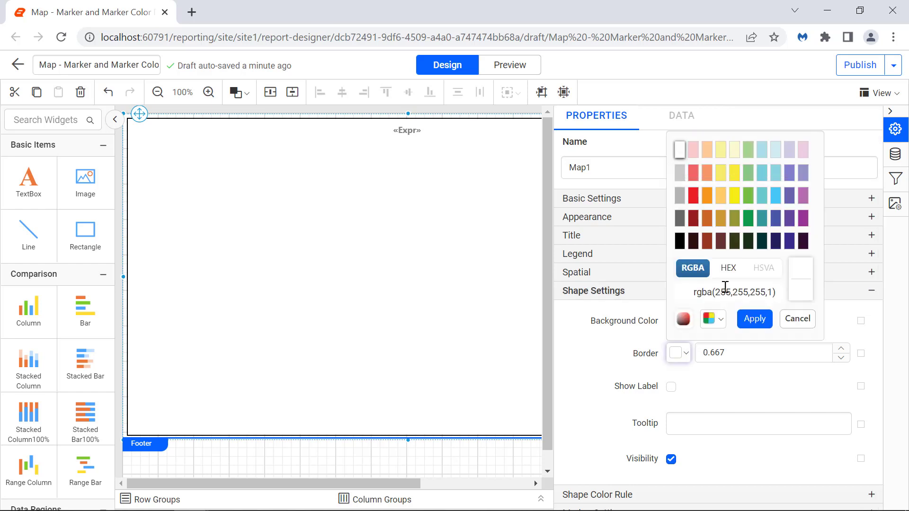
pyautogui.tripleClick(725, 289)
pyautogui.write('rgba(103,103,103,1)')
pyautogui.click(744, 318)
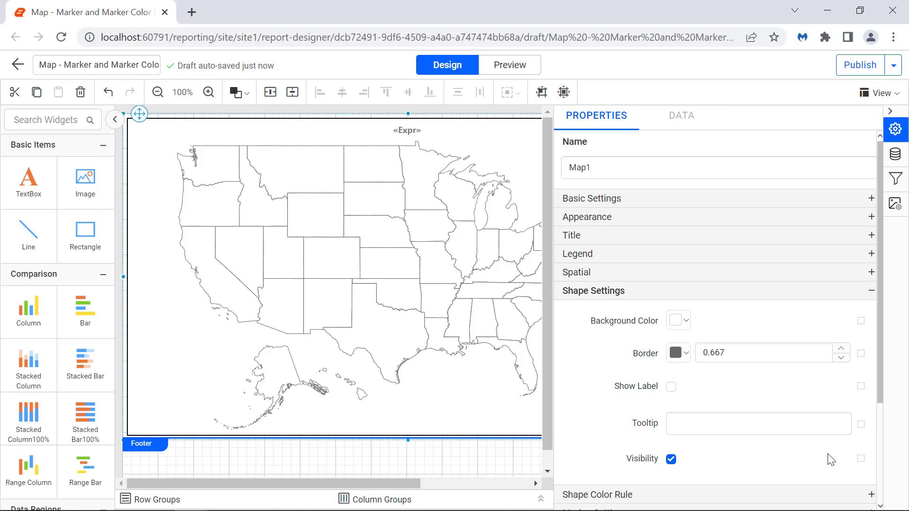
# Step: Set the map shapes' tooltip to the expression =Fields!State.Value
pyautogui.click(861, 427)
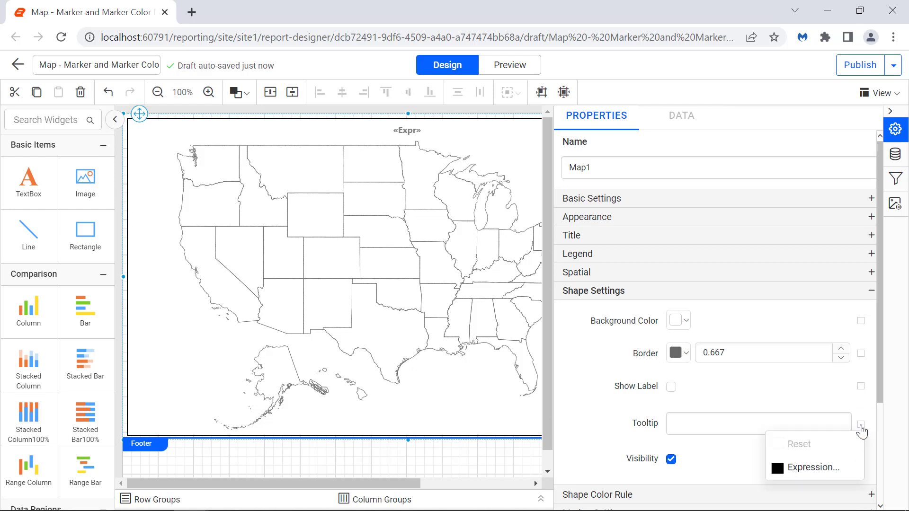
pyautogui.click(844, 468)
pyautogui.hotkey('ctrl', 'a')
pyautogui.write('=Fields!State.Value')
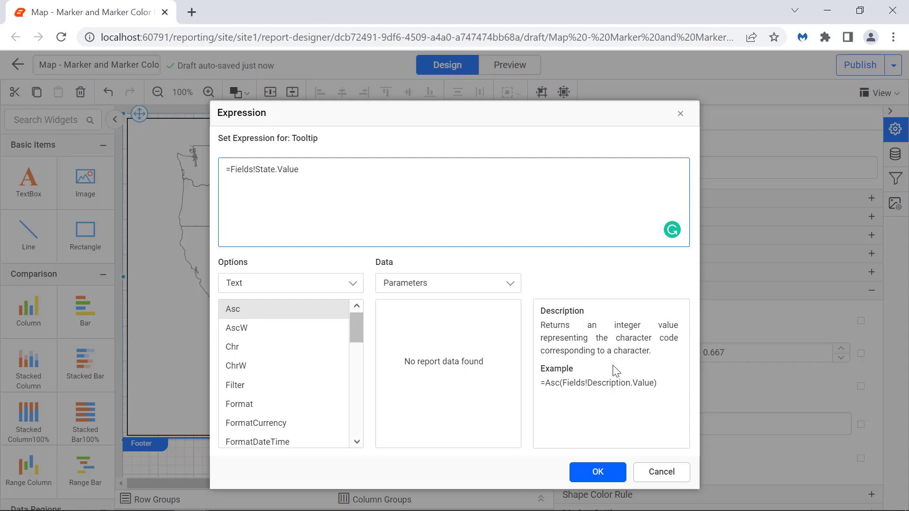
pyautogui.click(598, 473)
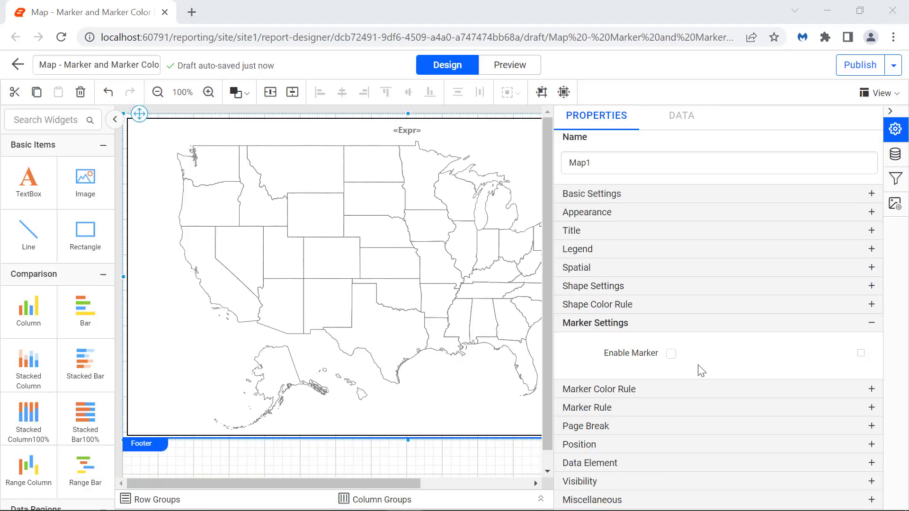
# Step: Enable markers on the map and set the marker size to 12.333
pyautogui.click(671, 354)
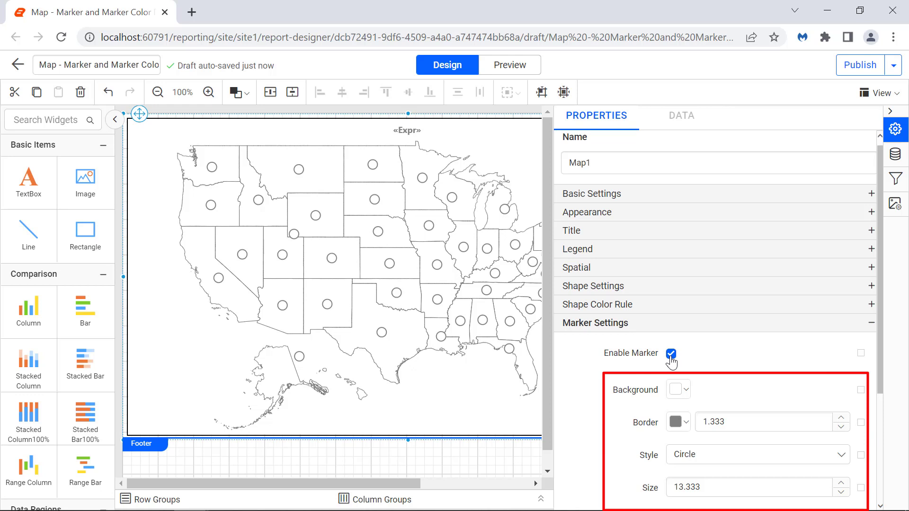
pyautogui.scroll(-3, 671, 361)
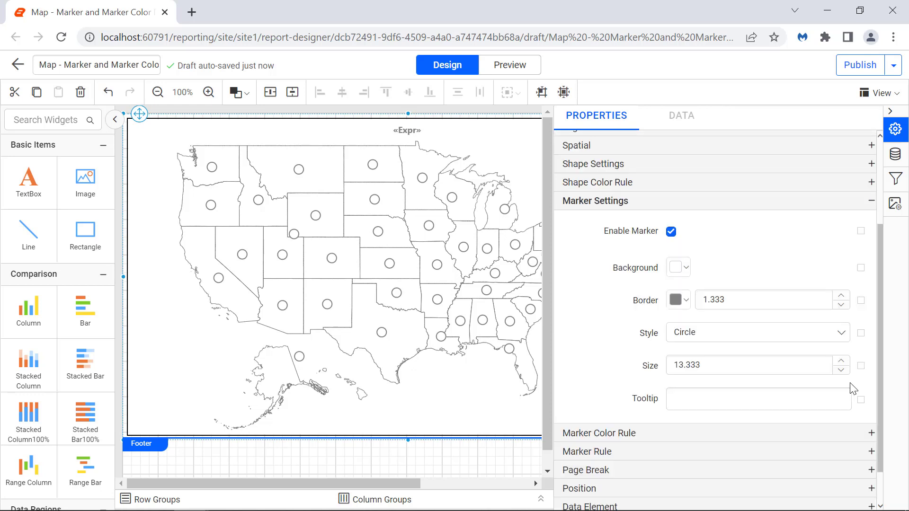
pyautogui.doubleClick(805, 369)
pyautogui.write('12.333')
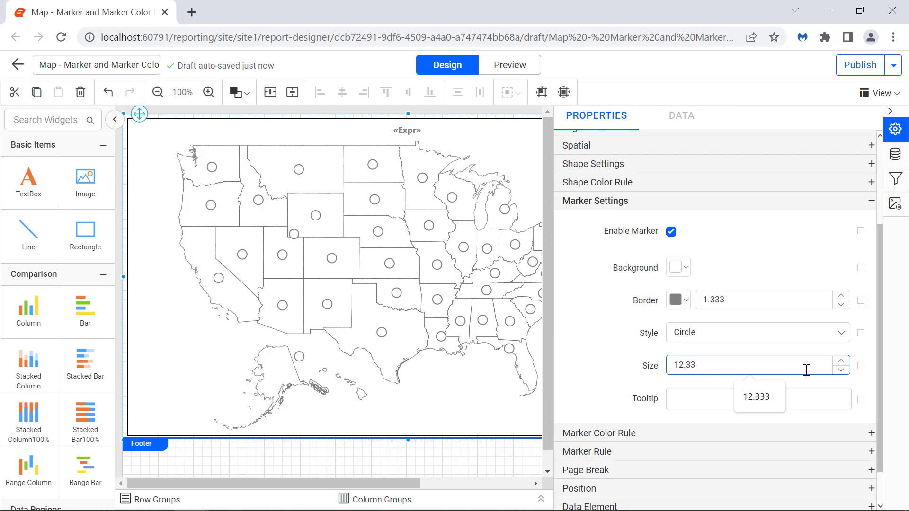
pyautogui.click(813, 388)
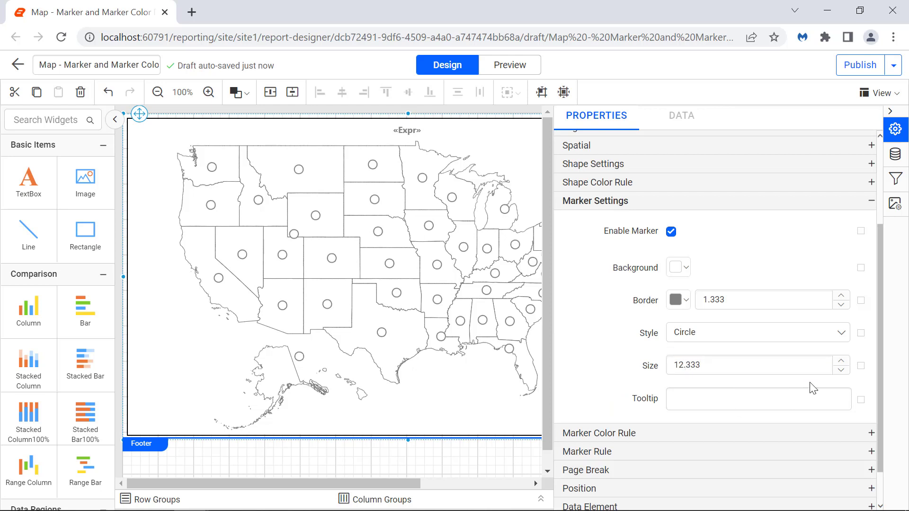
# Step: Set the map markers' tooltip to the expression =Fields!Resource.Value
pyautogui.click(860, 402)
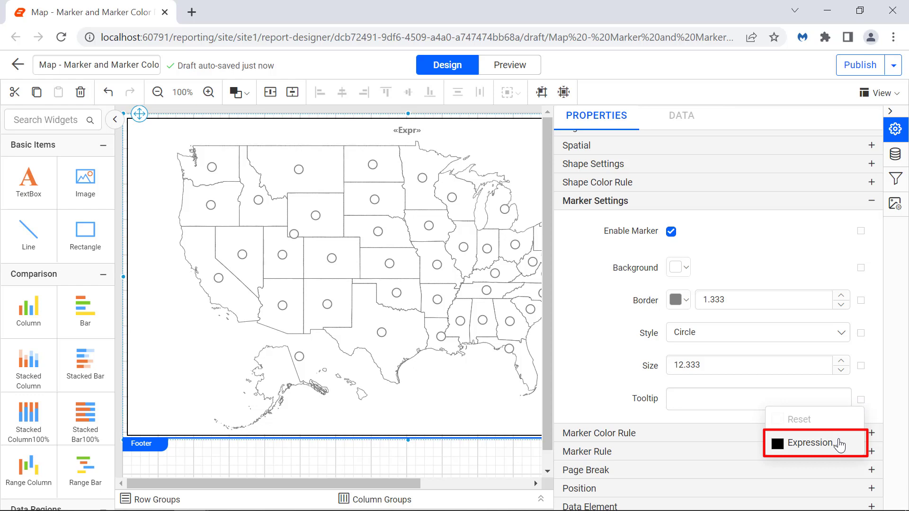
pyautogui.click(811, 444)
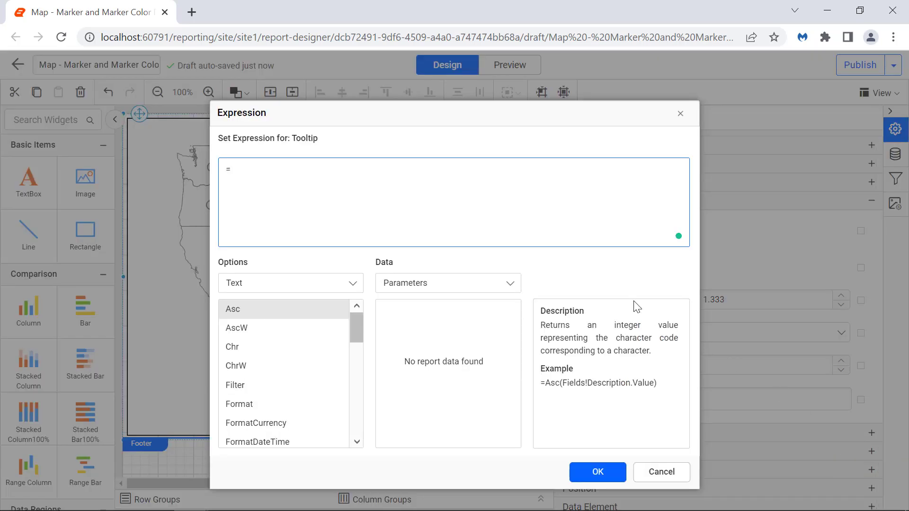
pyautogui.click(590, 236)
pyautogui.hotkey('ctrl', 'a')
pyautogui.write('=Fields!Resource.Value')
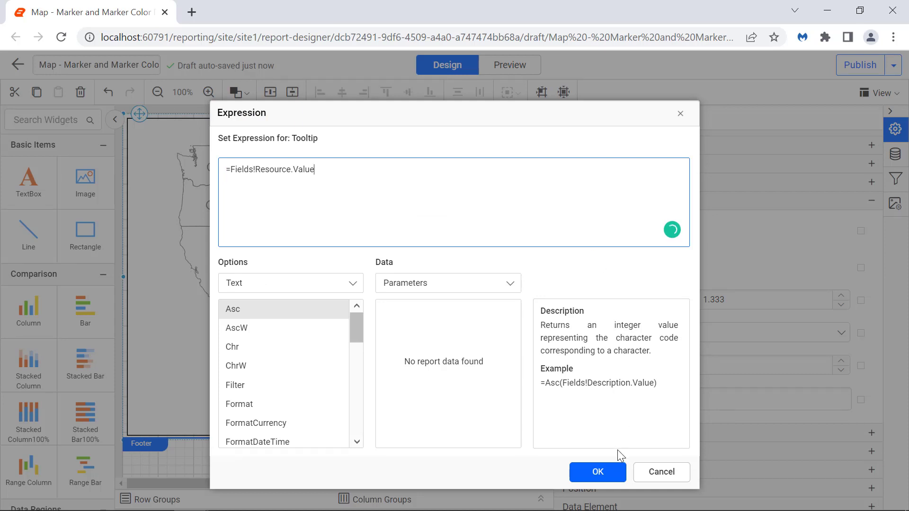
pyautogui.click(614, 474)
# Step: Enable the marker rule and add a first map marker with the Rectangle style
pyautogui.click(644, 451)
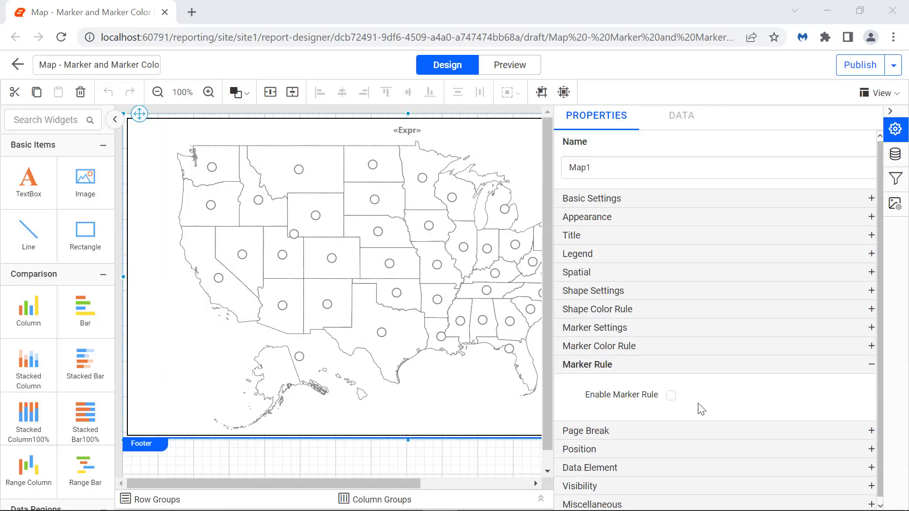
pyautogui.click(671, 396)
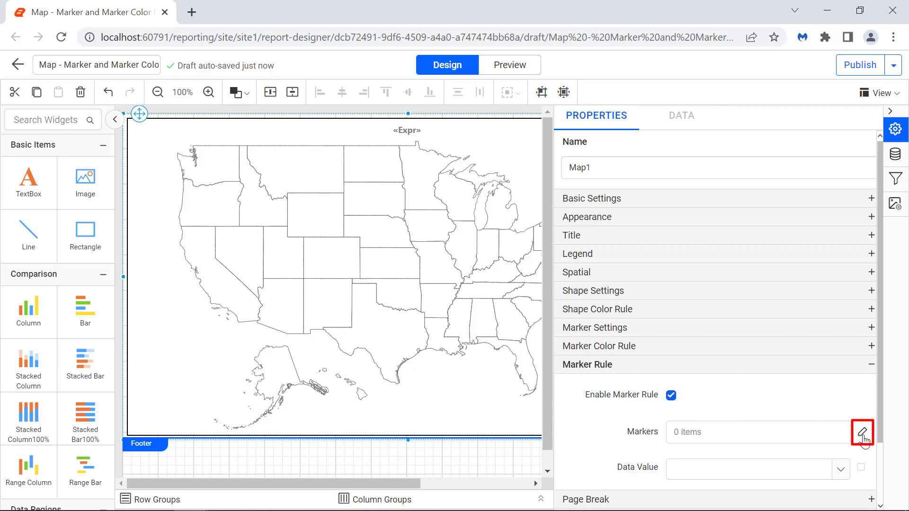
pyautogui.click(863, 433)
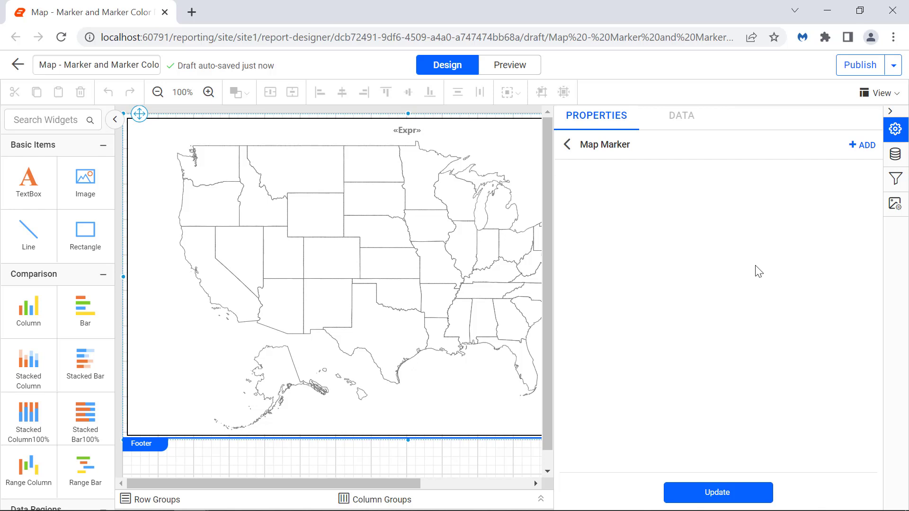
pyautogui.click(864, 147)
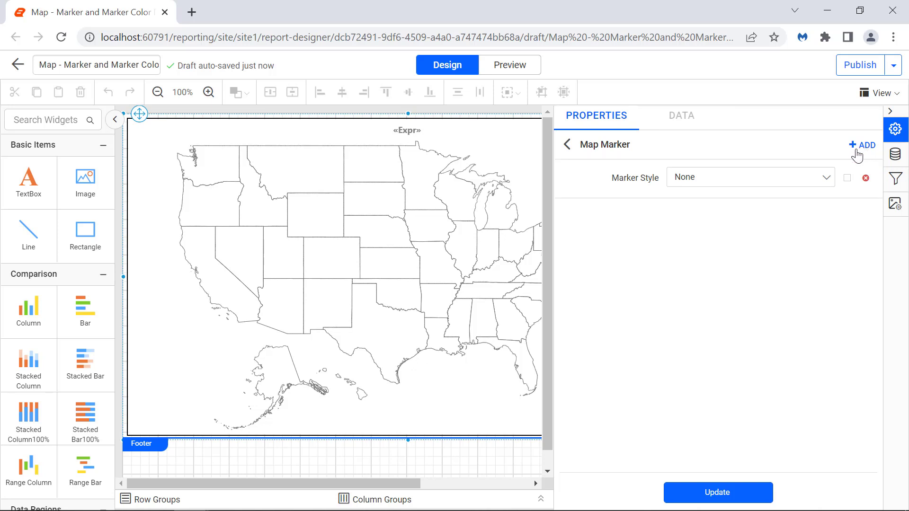
pyautogui.click(827, 178)
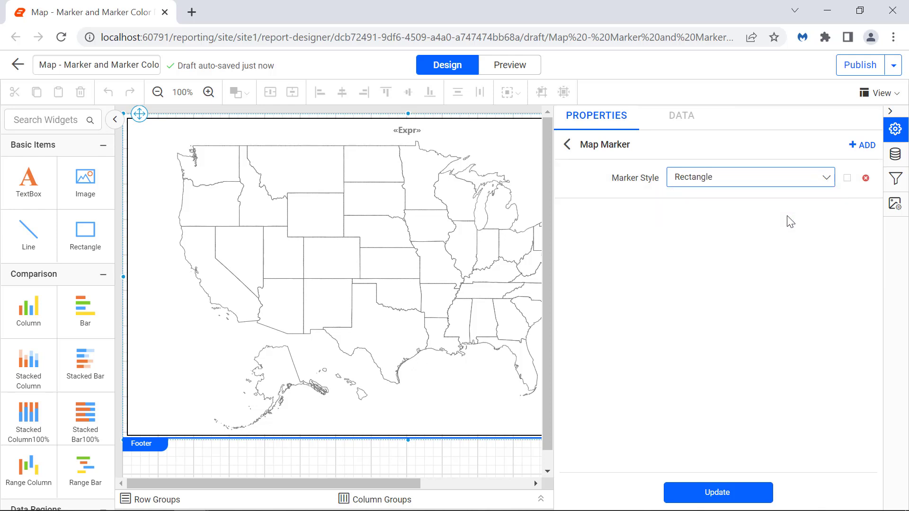
# Step: Add three more map markers to the rule with the styles Circle, Diamond and Triangle
pyautogui.click(862, 145)
pyautogui.click(827, 216)
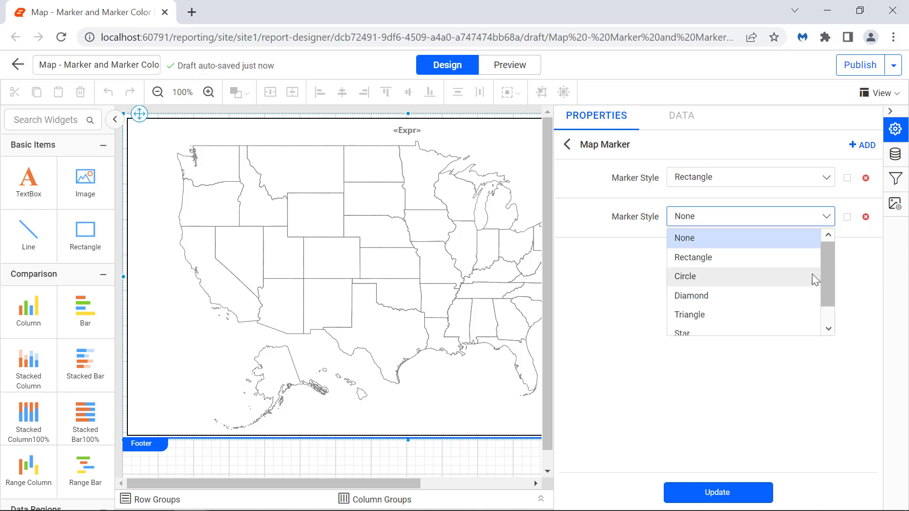
pyautogui.click(812, 273)
pyautogui.click(863, 145)
pyautogui.click(827, 257)
pyautogui.click(808, 334)
pyautogui.click(862, 145)
pyautogui.click(827, 294)
pyautogui.click(773, 392)
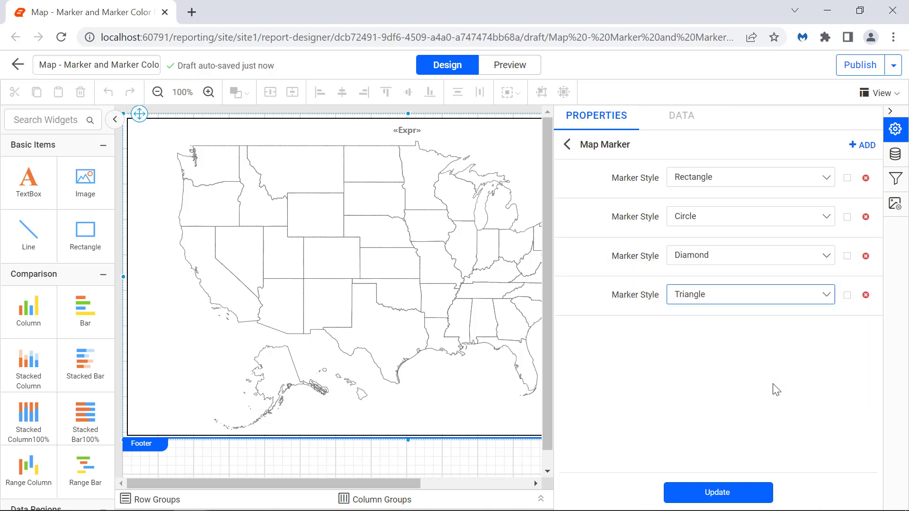
# Step: Add Star, Pentagon and a second Diamond marker to the marker rule and apply the marker list
pyautogui.click(863, 145)
pyautogui.click(827, 334)
pyautogui.scroll(-1, 798, 423)
pyautogui.click(797, 423)
pyautogui.click(862, 145)
pyautogui.click(827, 373)
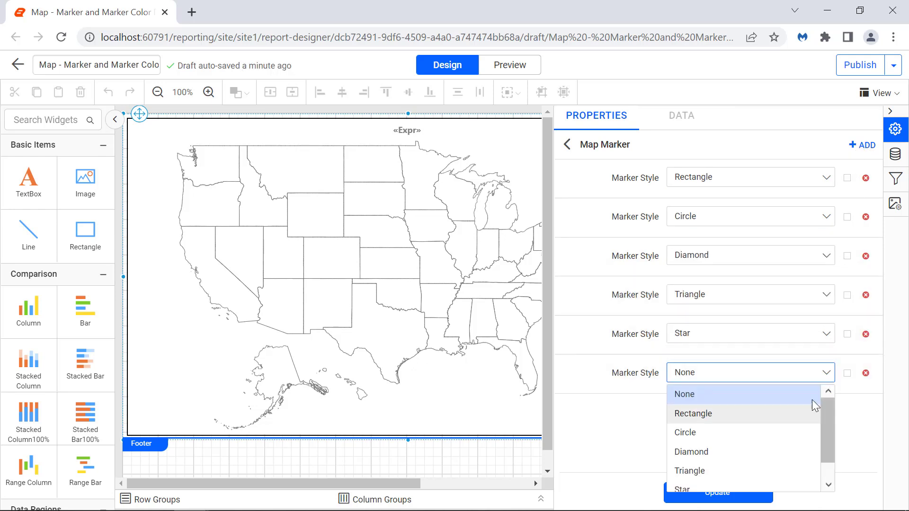
pyautogui.scroll(-1, 812, 426)
pyautogui.click(805, 482)
pyautogui.click(861, 146)
pyautogui.click(827, 412)
pyautogui.click(810, 365)
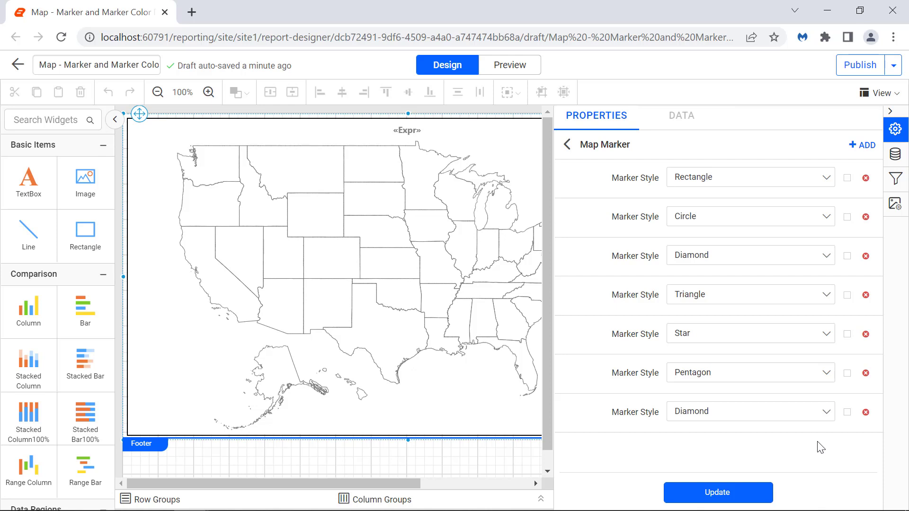
pyautogui.click(768, 495)
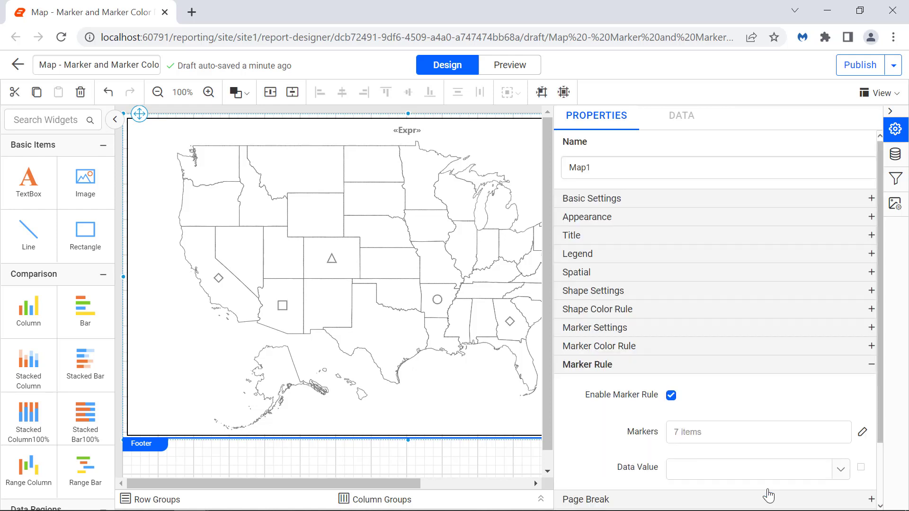
# Step: Set the marker rule's data value to an expression mapping Resource values to numbers, including Diamond 2, Copper 3, Uranium 4, Bauxite 5 and Iron 2
pyautogui.scroll(-2, 843, 417)
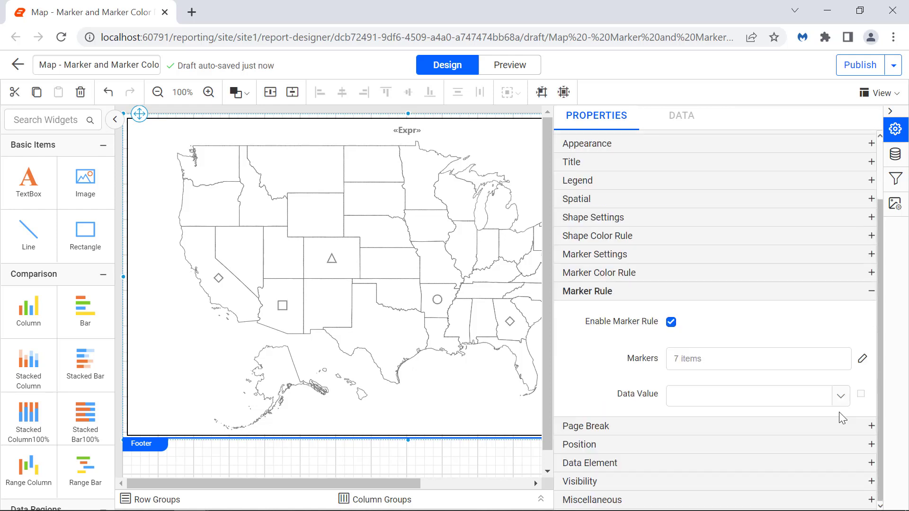
pyautogui.click(860, 398)
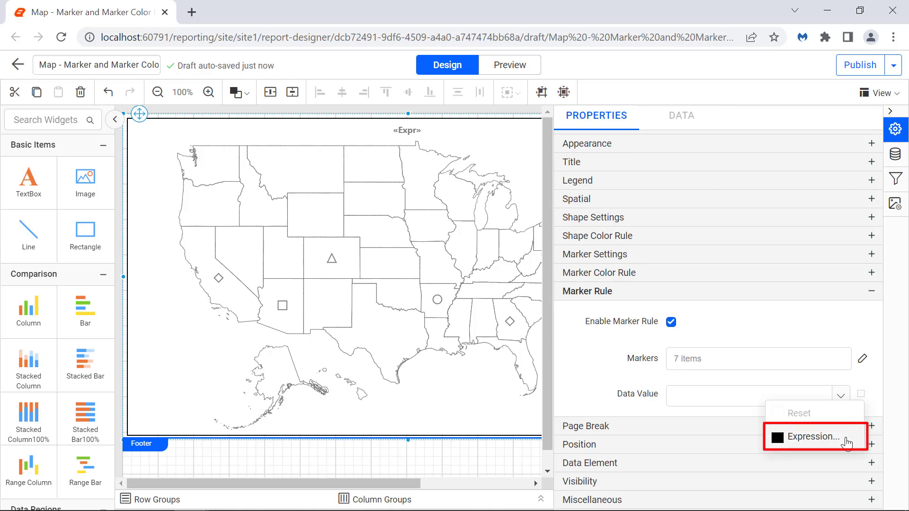
pyautogui.click(814, 437)
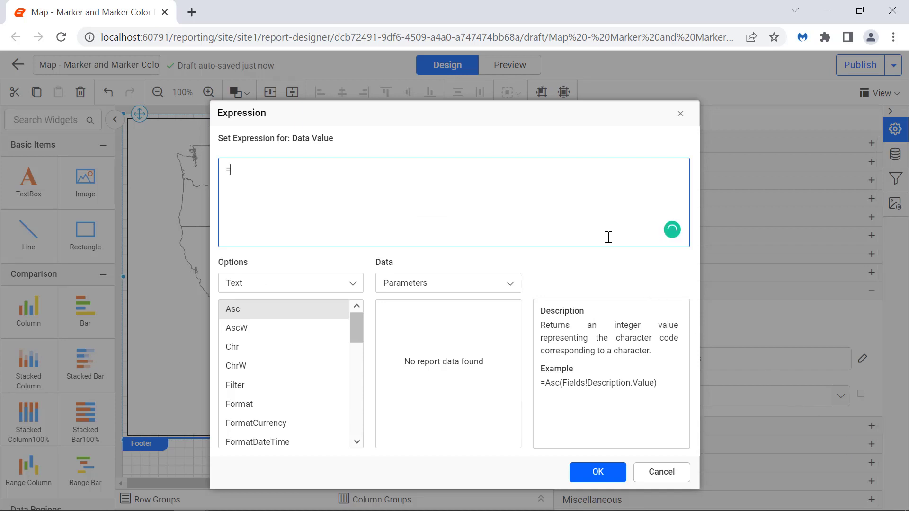
pyautogui.hotkey('ctrl', 'v')
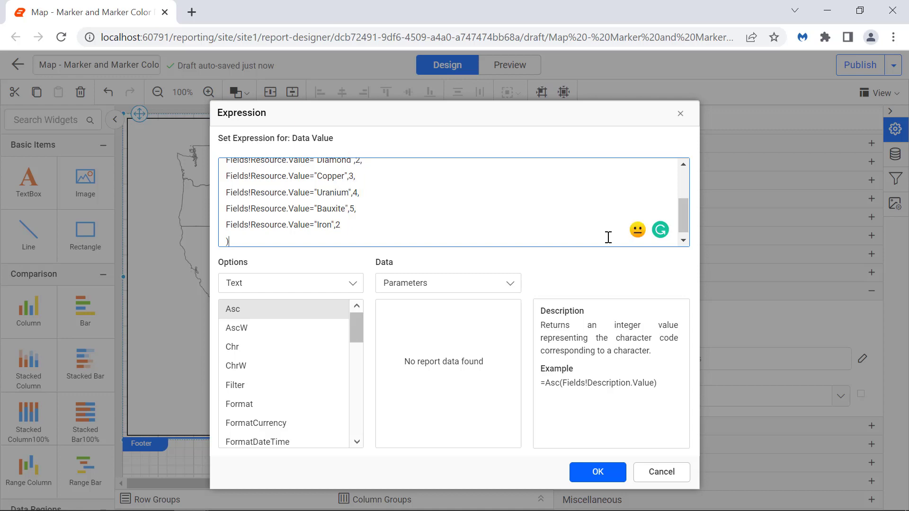
pyautogui.click(619, 478)
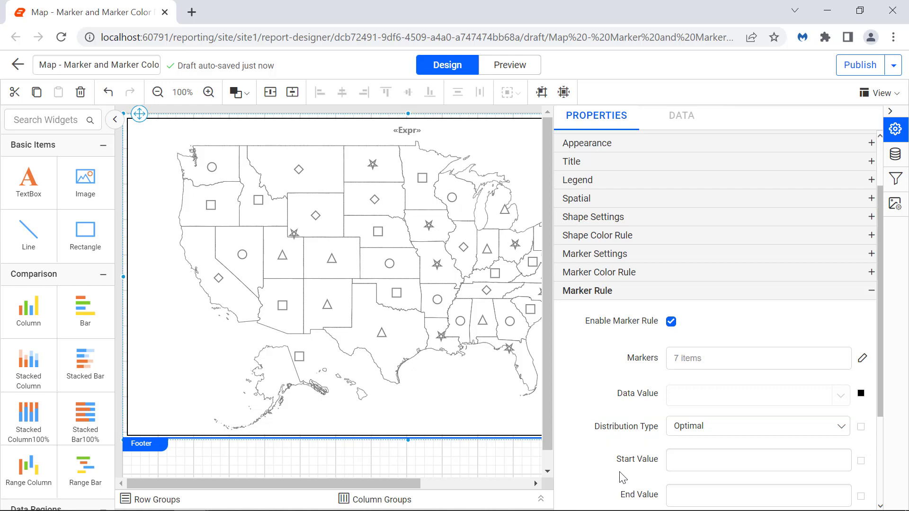
# Step: Choose the Optimal distribution type for the marker rule and set its bucket count to 7
pyautogui.click(841, 427)
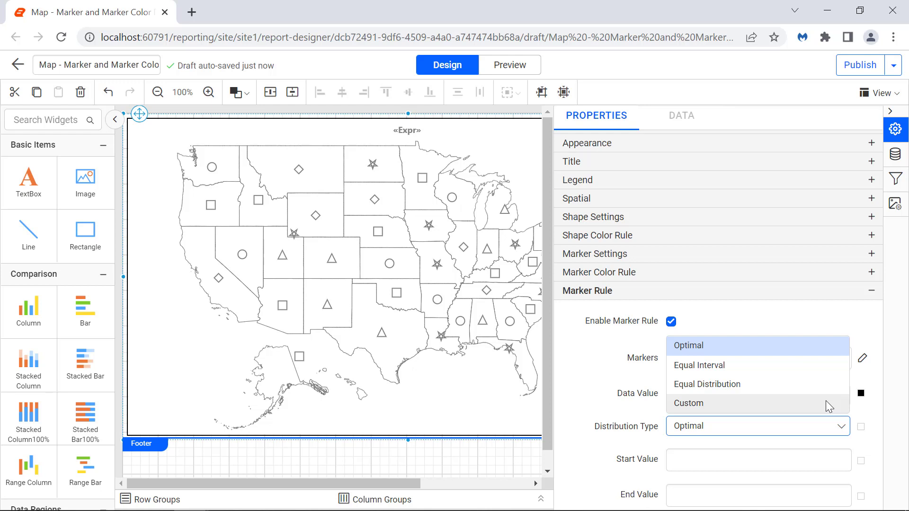
pyautogui.click(821, 352)
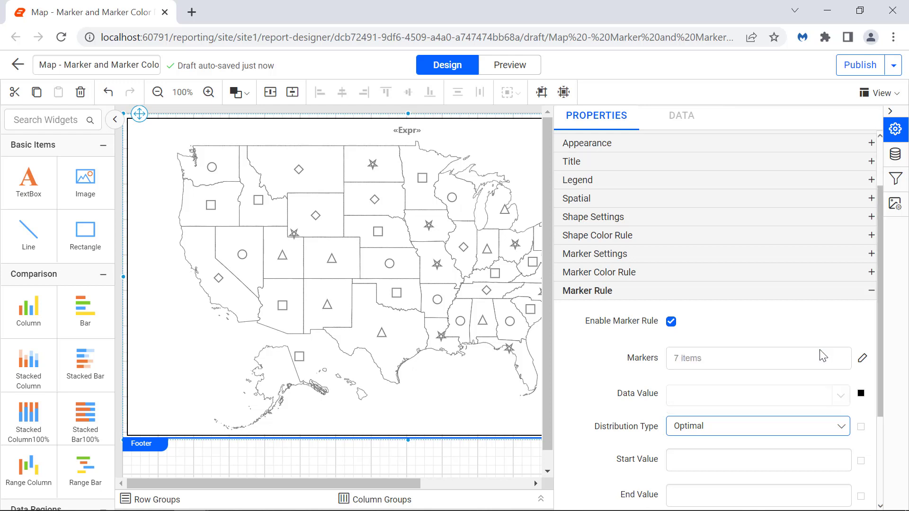
pyautogui.scroll(-3, 865, 360)
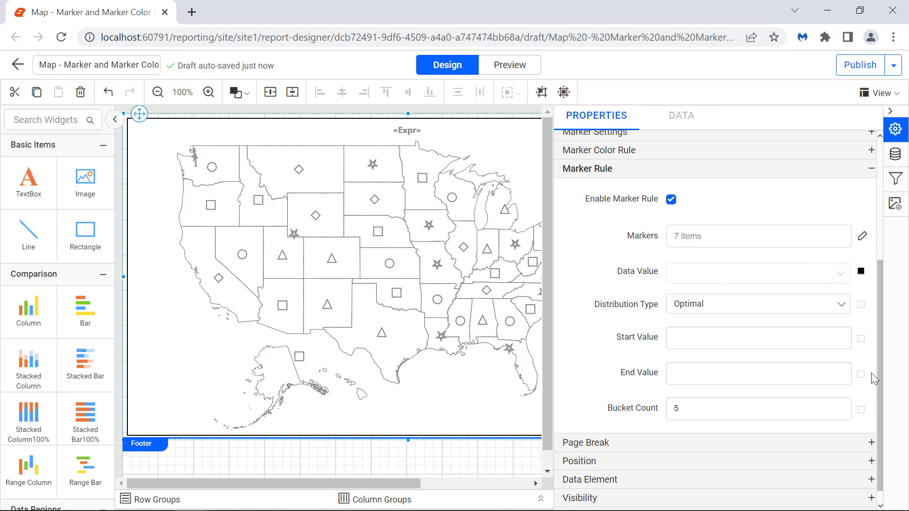
pyautogui.doubleClick(794, 411)
pyautogui.write('7')
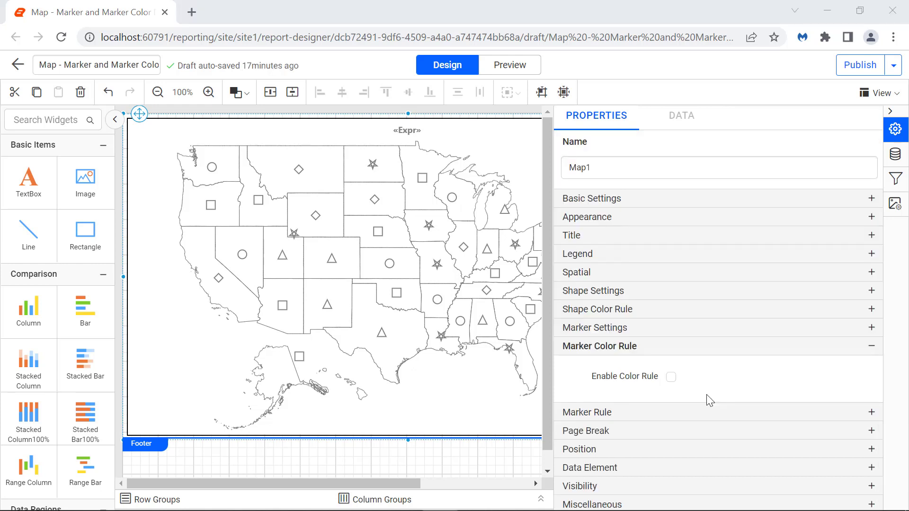
# Step: Enable the marker color rule with a data value expression mapping Resource values, including Diamond 2, Copper 3, Uranium 4, Bauxite 5 and Iron 6
pyautogui.click(673, 380)
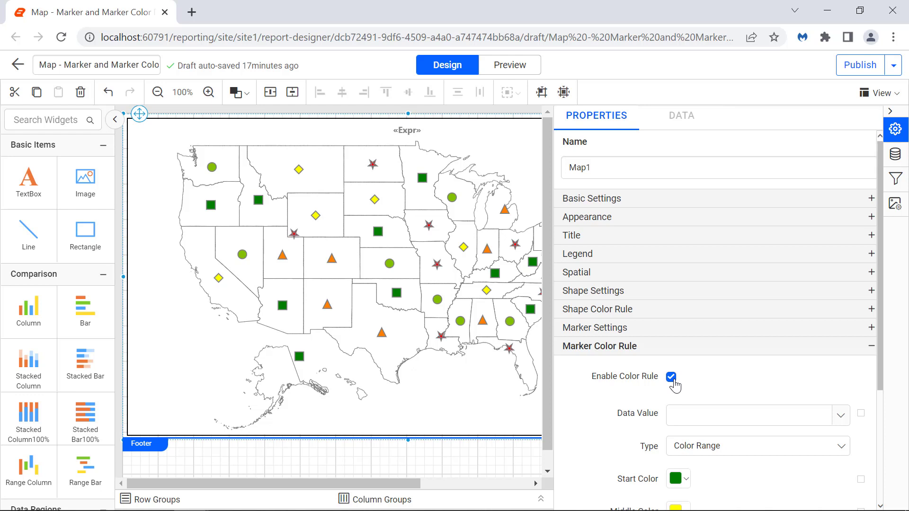
pyautogui.click(861, 415)
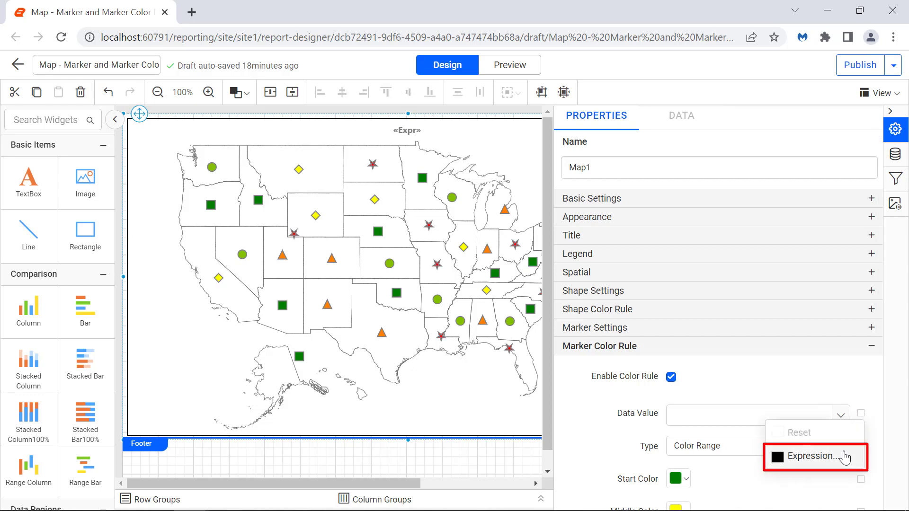
pyautogui.click(810, 456)
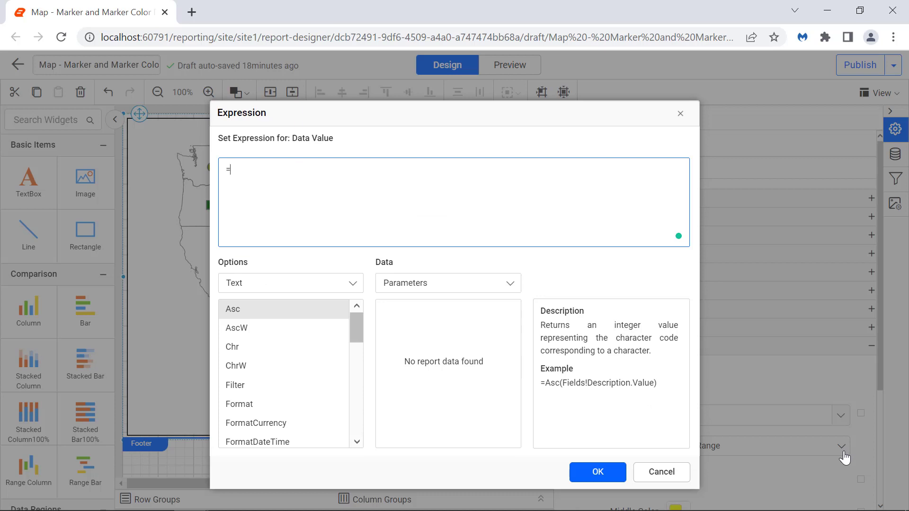
pyautogui.hotkey('ctrl', 'v')
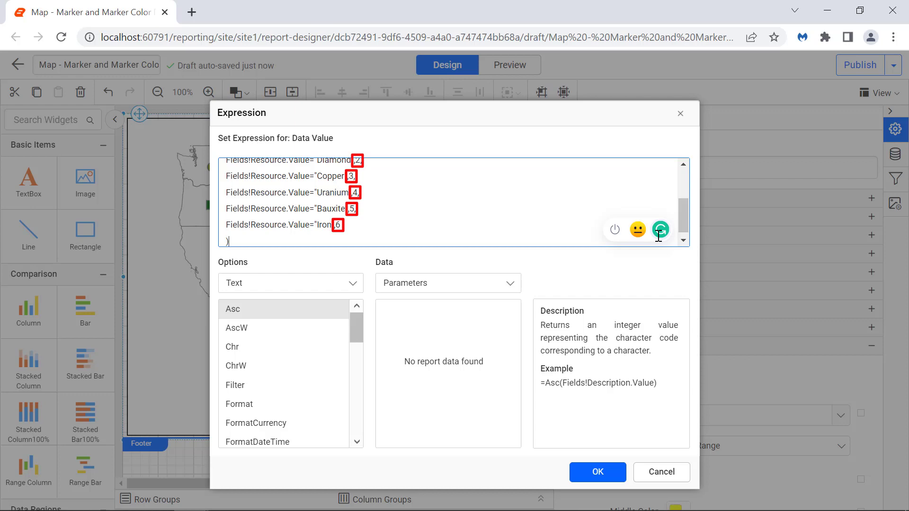
pyautogui.click(616, 474)
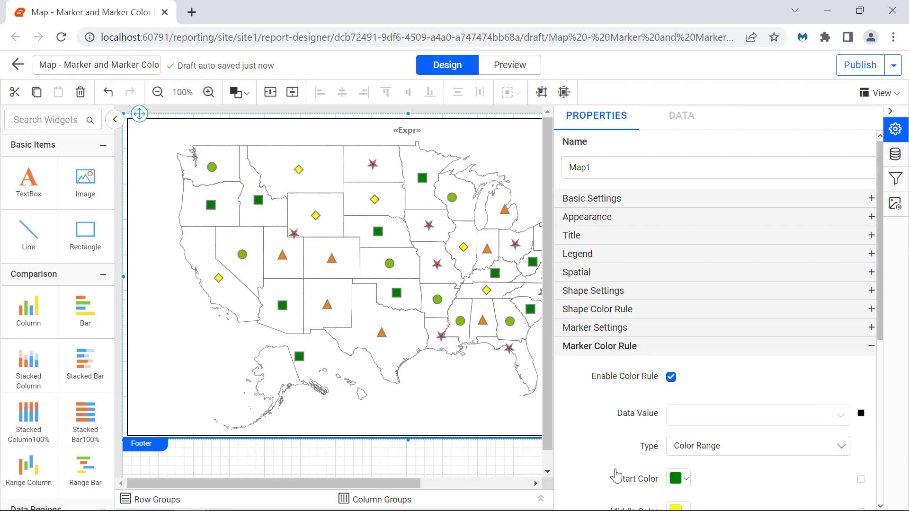
# Step: Set the marker color rule's type to Color Palette and its bucket count to 7
pyautogui.click(682, 447)
pyautogui.click(708, 405)
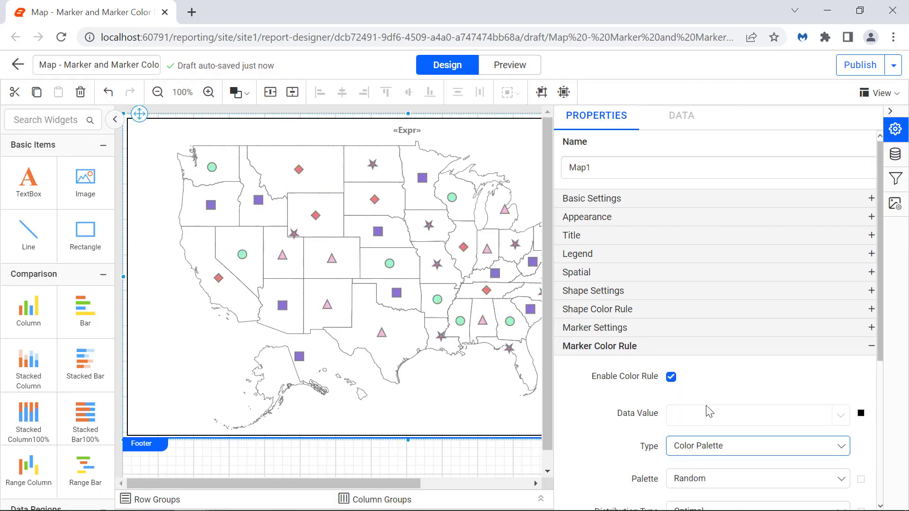
pyautogui.scroll(-4, 842, 316)
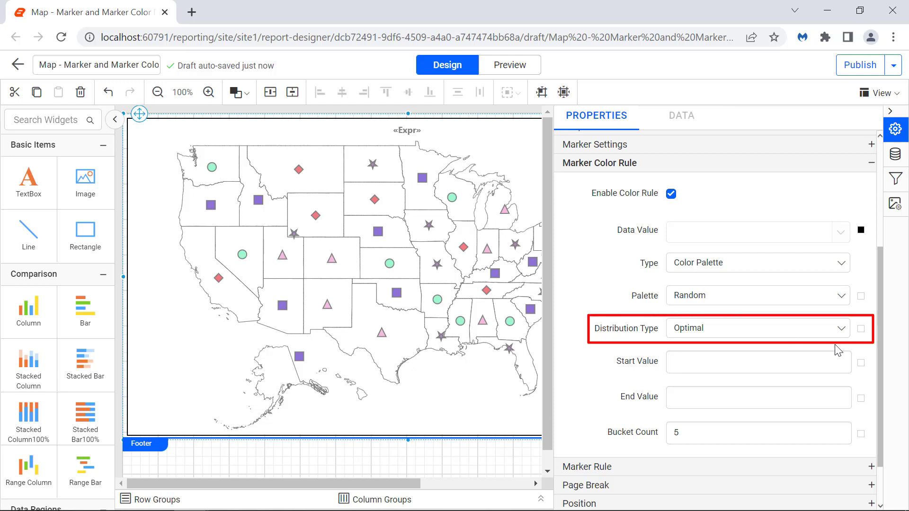
pyautogui.doubleClick(809, 440)
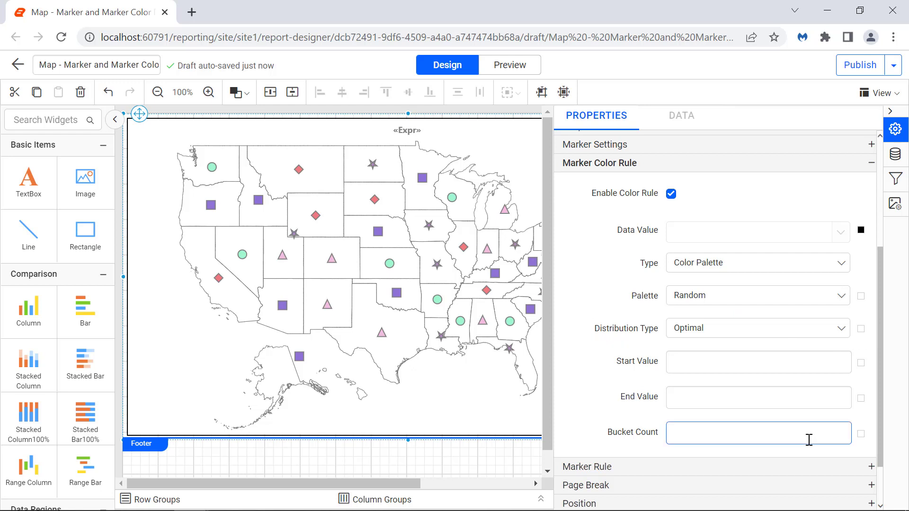
pyautogui.write('7')
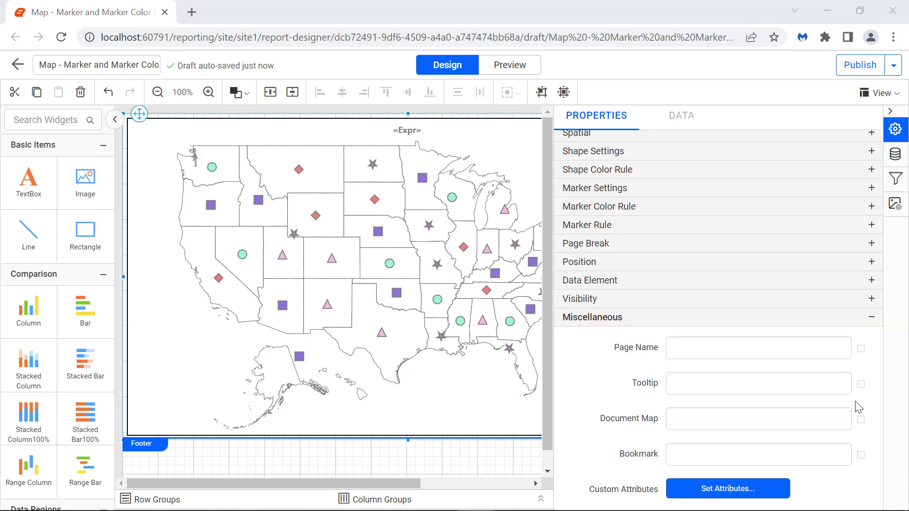
# Step: Set the map item's general tooltip to "Mineral Production Plant Map"
pyautogui.click(836, 383)
pyautogui.write('Mineral Production')
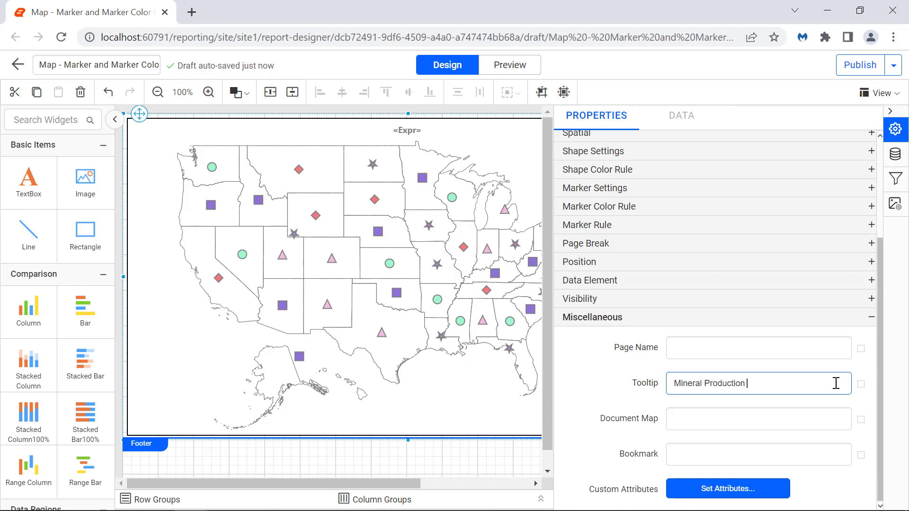
pyautogui.write(' Plant Map')
pyautogui.click(841, 407)
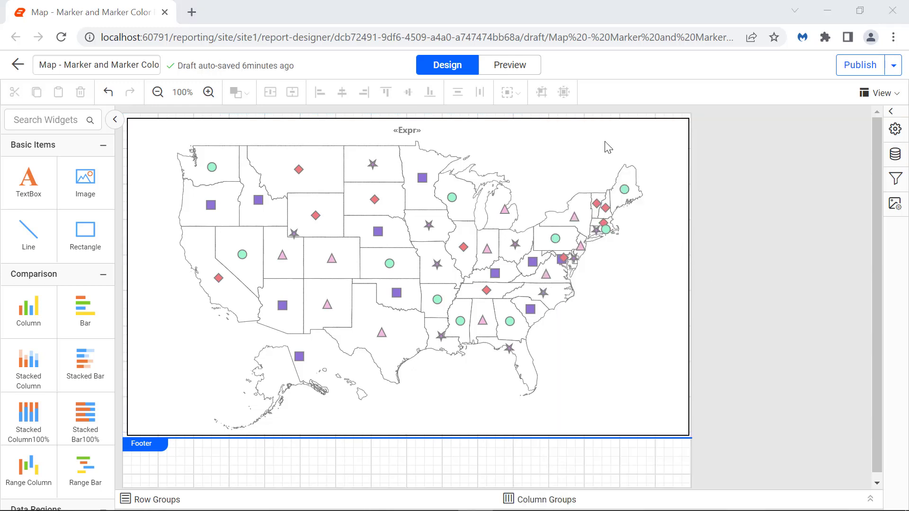
# Step: Preview the report to examine the rendered map title, marker shapes and marker colors
pyautogui.click(522, 70)
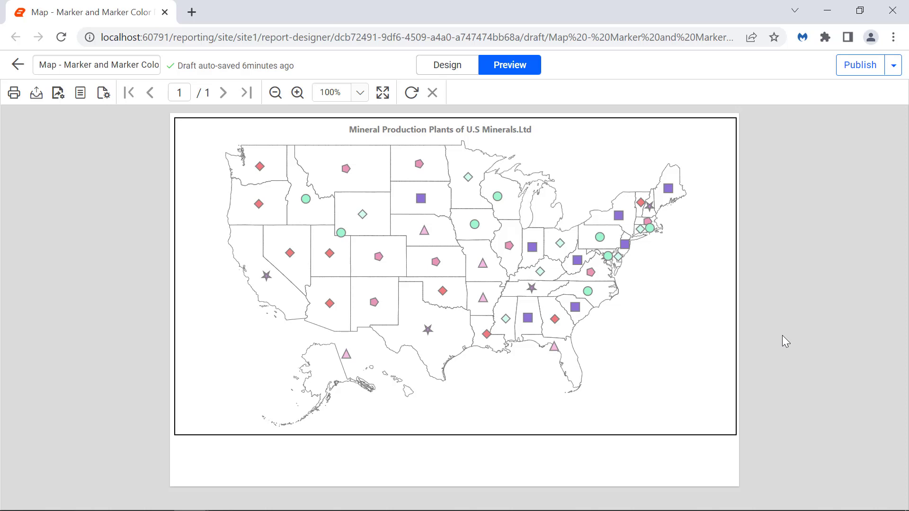
pyautogui.moveTo(723, 340)
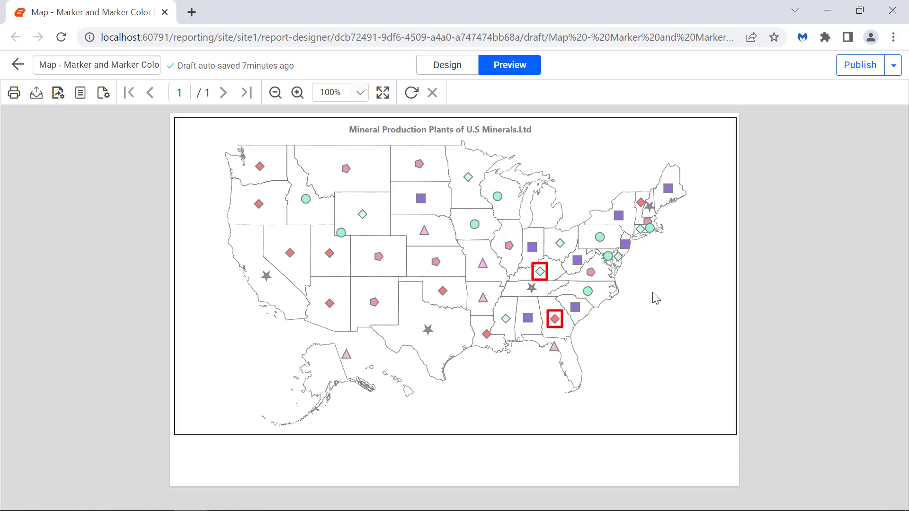
# Step: Examine the tooltips of the Georgia and Kentucky markers in the preview and return to the report design
pyautogui.moveTo(555, 321)
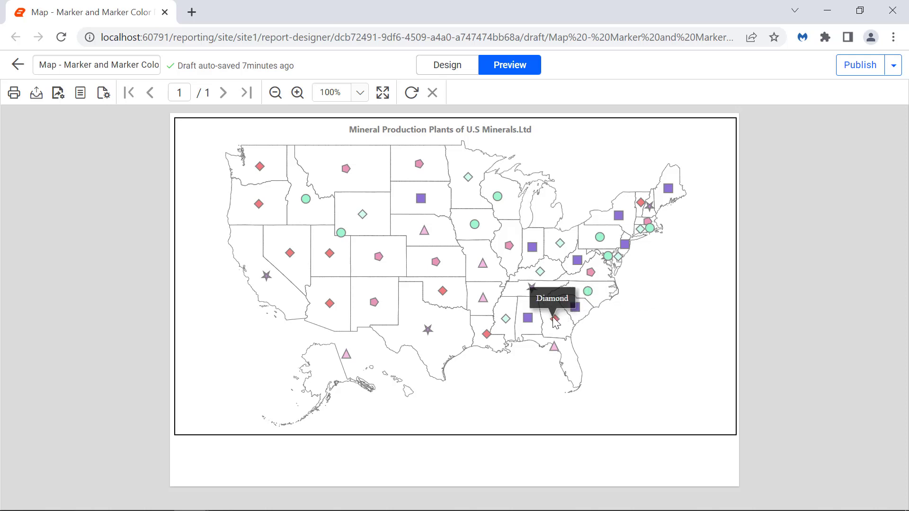
pyautogui.moveTo(542, 274)
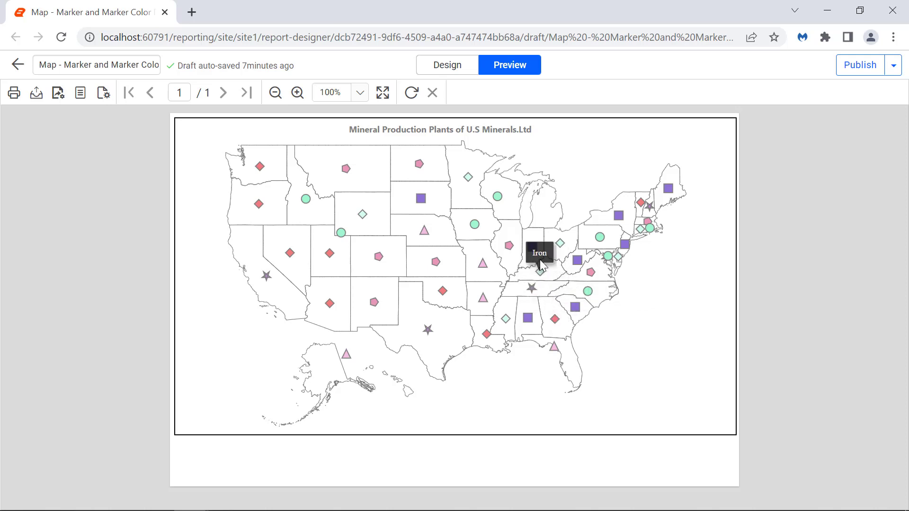
pyautogui.click(462, 71)
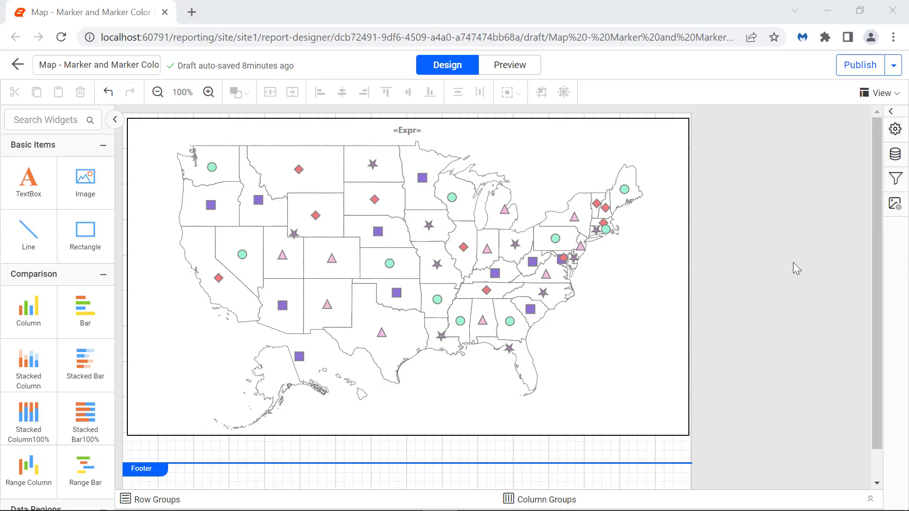
# Step: Start a new data source named SalesDetails for server SYNCLAPN-23991 with SQL Server authentication
pyautogui.click(895, 154)
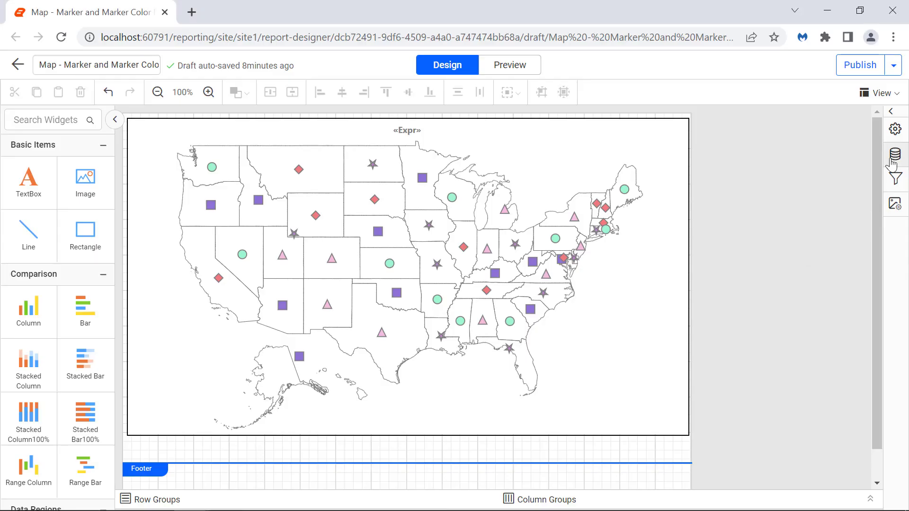
pyautogui.doubleClick(635, 163)
pyautogui.write('SalesDetails')
pyautogui.click(639, 198)
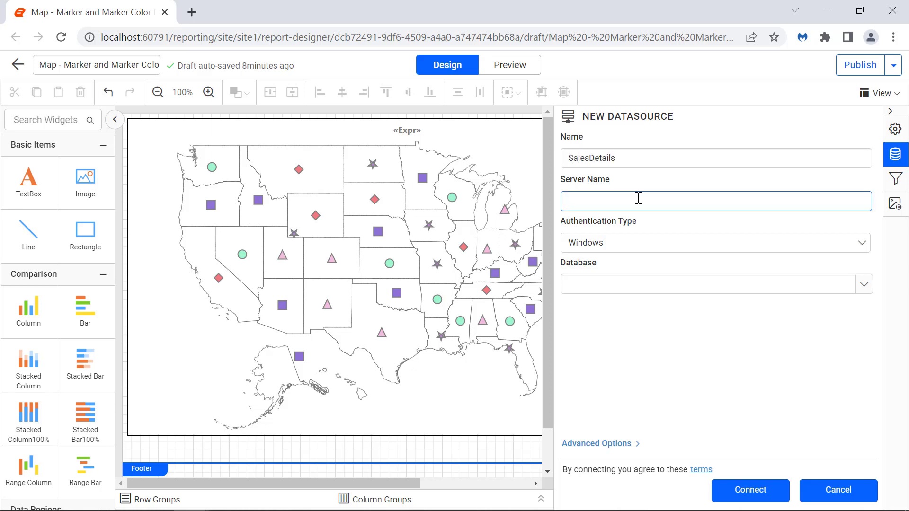
pyautogui.write('...')
pyautogui.click(649, 242)
pyautogui.click(649, 282)
# Step: Enter username sa and the account password, save the password, and connect the data source to the AdventureWorks2012 database
pyautogui.click(649, 284)
pyautogui.write('sa')
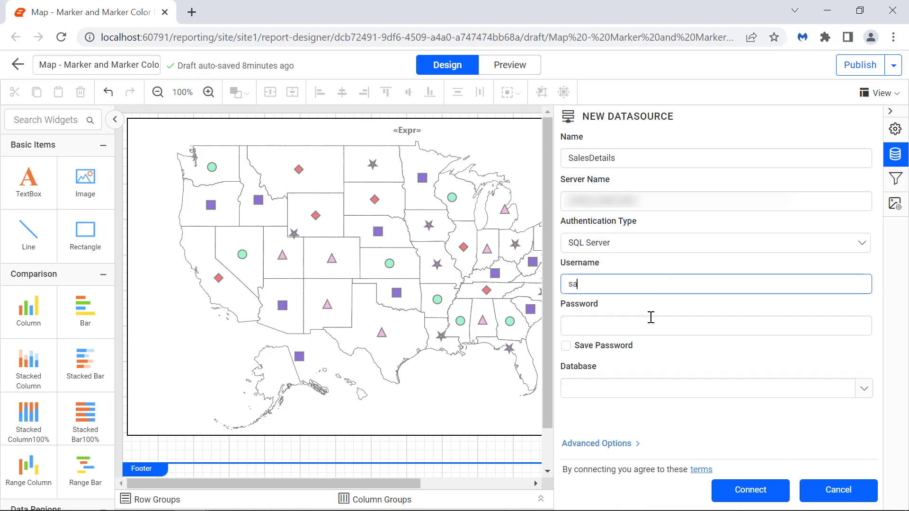
pyautogui.click(650, 322)
pyautogui.write('•••••••')
pyautogui.click(566, 346)
pyautogui.click(864, 388)
pyautogui.click(850, 427)
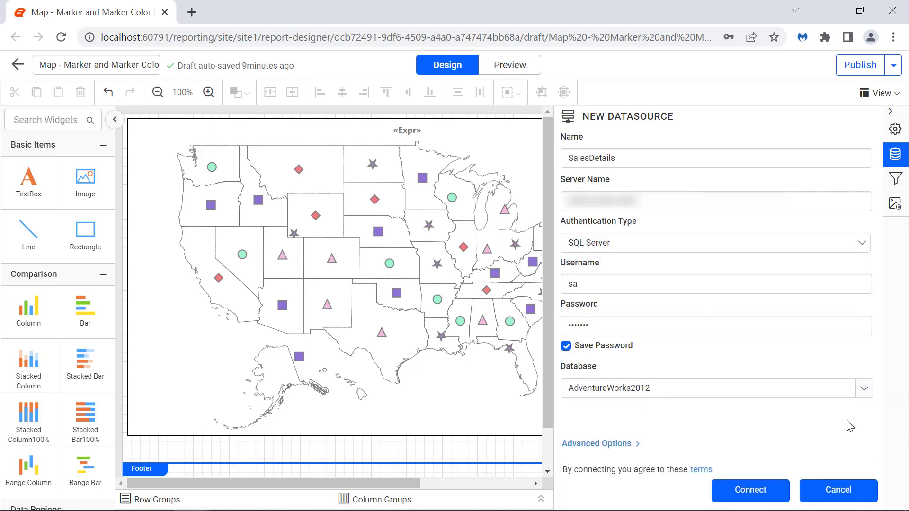
pyautogui.click(782, 492)
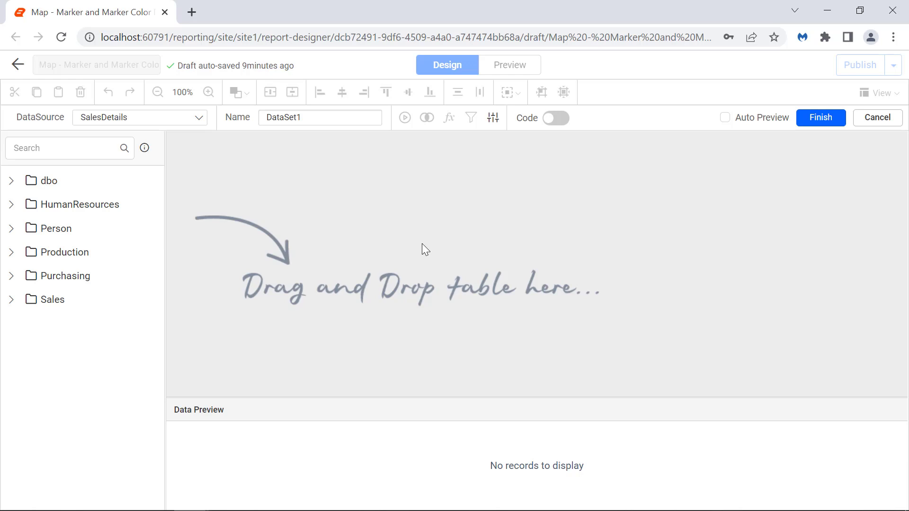
# Step: Create the dataset SalesDataset from a pasted SQL query selecting United States salespeople's FirstName, LastName, City, StateCode and SalesLastYear
pyautogui.doubleClick(364, 119)
pyautogui.write('SalesDataset')
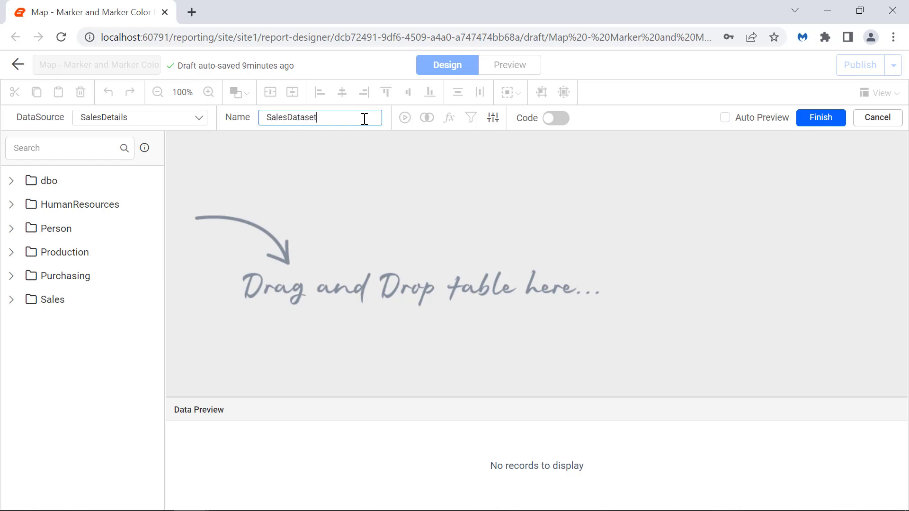
pyautogui.click(549, 119)
pyautogui.click(547, 157)
pyautogui.write("SELECT  p.FirstName,  p.LastName,  p.City,  RTRIM(sp.StateProvinceCode) AS StateCode,  p.SalesLastYear FROM  Sales.vSalesPerson p  INNER JOIN Person.BusinessEntityAddress ea   ON p.BusinessEntityID = ea.BusinessEntityID  INNER JOIN Person.Address a   ON ea.AddressID = a.AddressID  INNER JOIN Person.StateProvince sp   ON a.StateProvinceID = sp.StateProvinceID WHERE CountryRegionName = 'United States'")
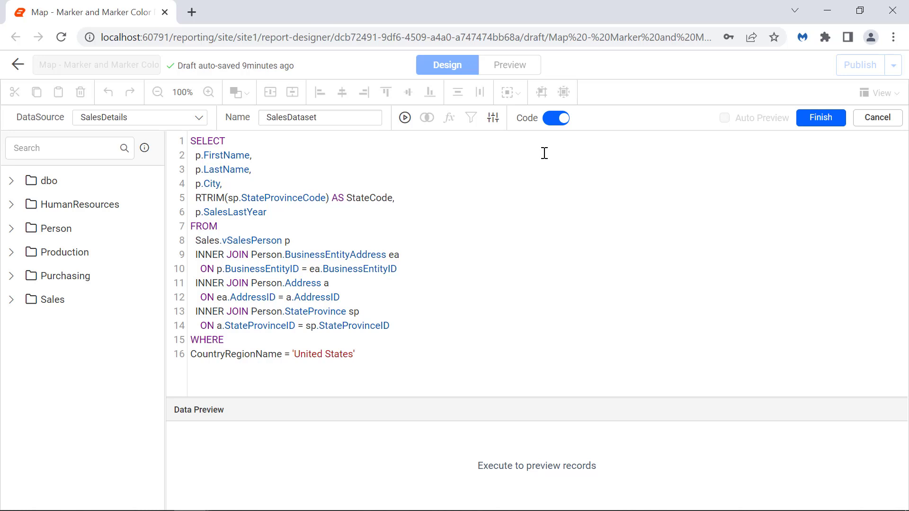
pyautogui.click(805, 124)
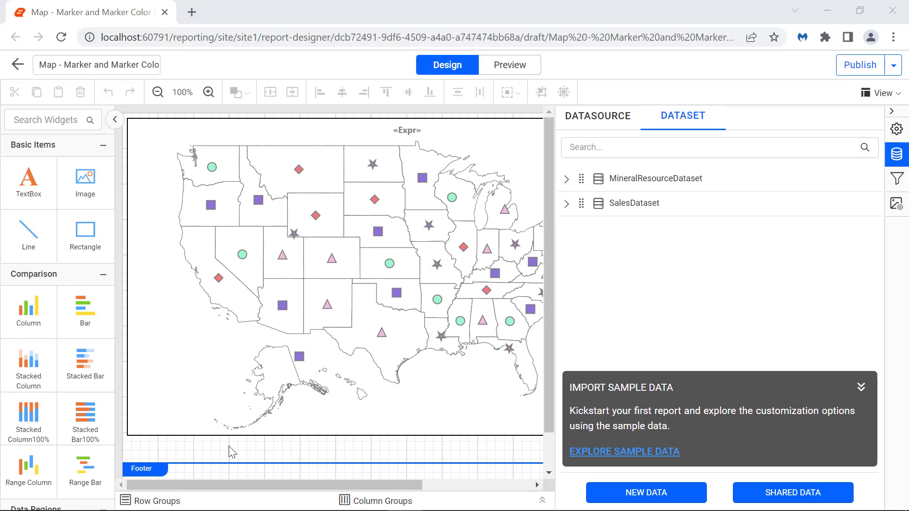
# Step: Add a second map below the existing one, left-aligned with the first map and matching its size
pyautogui.scroll(-3, 85, 426)
pyautogui.moveTo(85, 473); pyautogui.dragTo(140, 247)
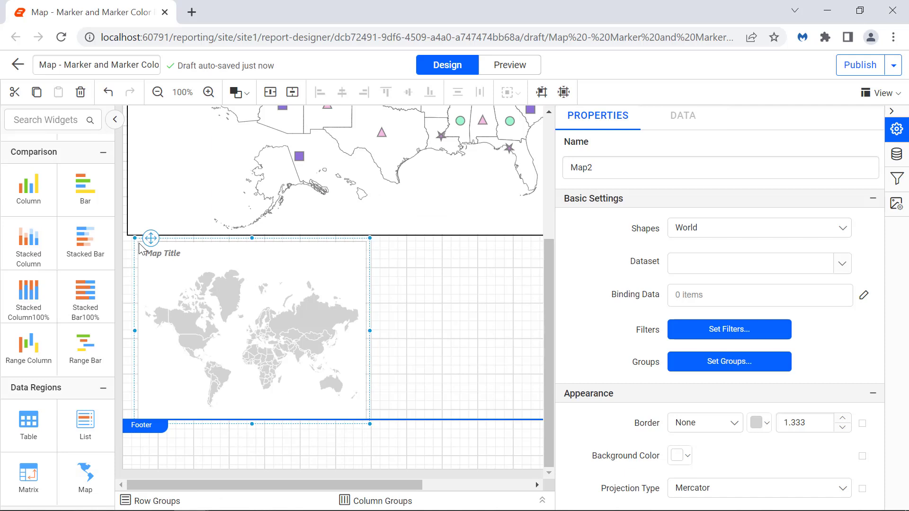
pyautogui.click(158, 224)
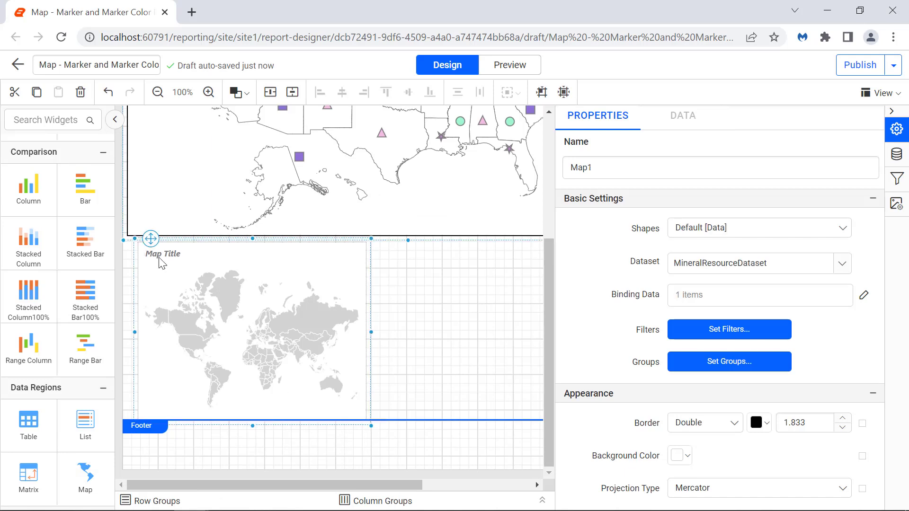
pyautogui.keyDown('ctrl'); pyautogui.click(160, 258); pyautogui.keyUp('ctrl')
pyautogui.click(318, 95)
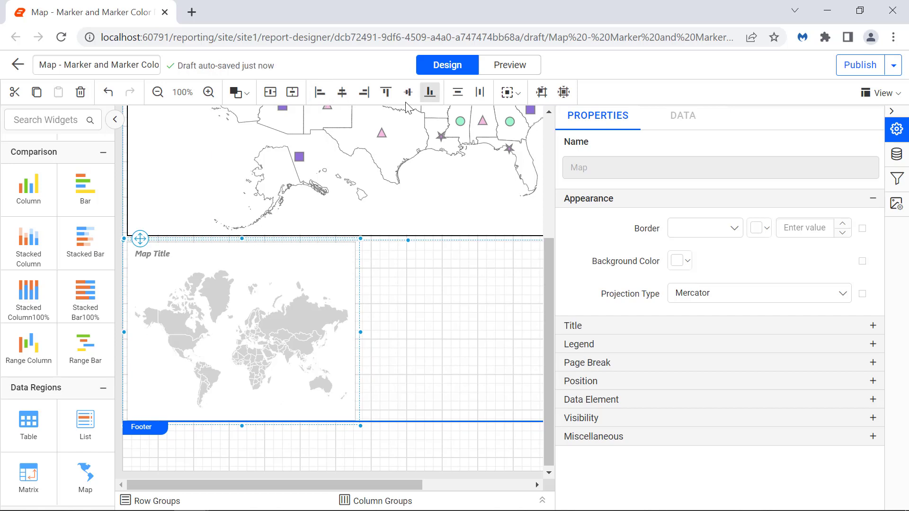
pyautogui.click(510, 92)
pyautogui.click(522, 123)
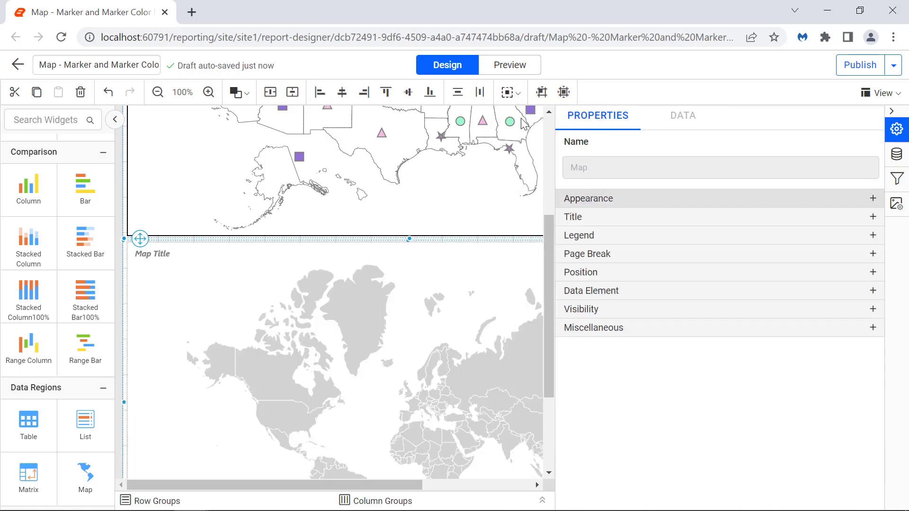
# Step: Set the new map's shapes to USA and its dataset to SalesDataset
pyautogui.click(757, 227)
pyautogui.scroll(-3, 779, 295)
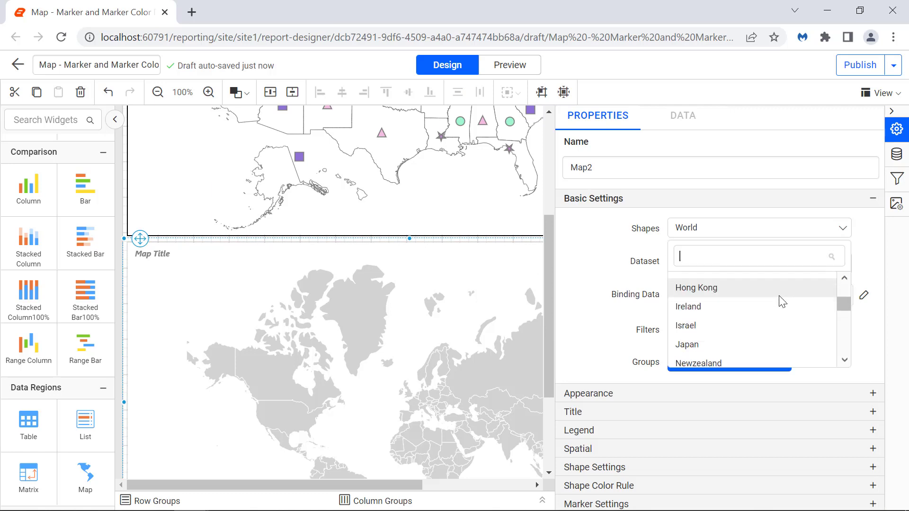
pyautogui.click(774, 328)
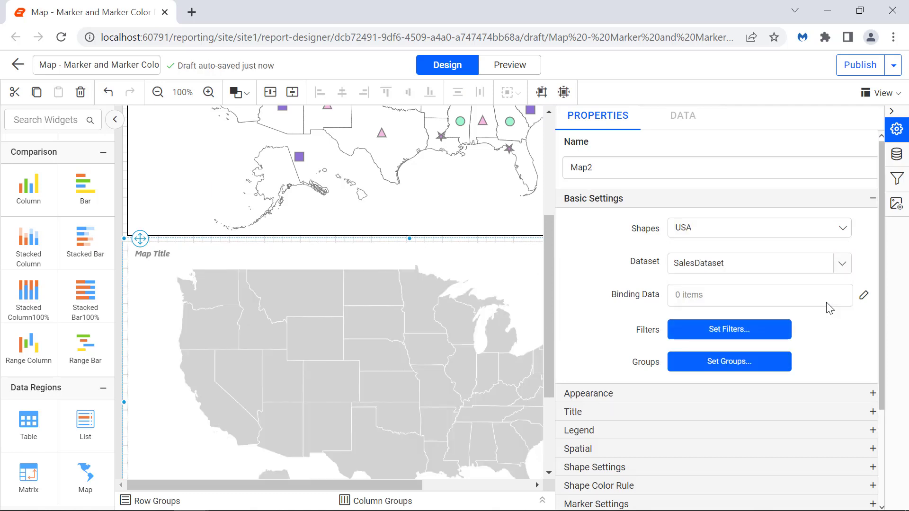
# Step: Add a binding field pair to the new map linking iso_3166_2 to the expression =Fields!StateCode.Value
pyautogui.click(861, 297)
pyautogui.click(864, 145)
pyautogui.click(820, 181)
pyautogui.click(701, 312)
pyautogui.click(820, 213)
pyautogui.click(787, 316)
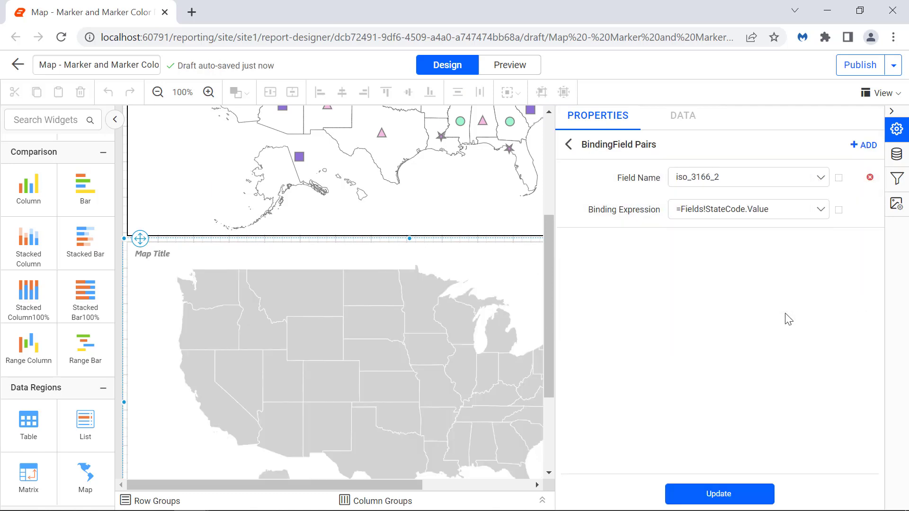
pyautogui.click(755, 502)
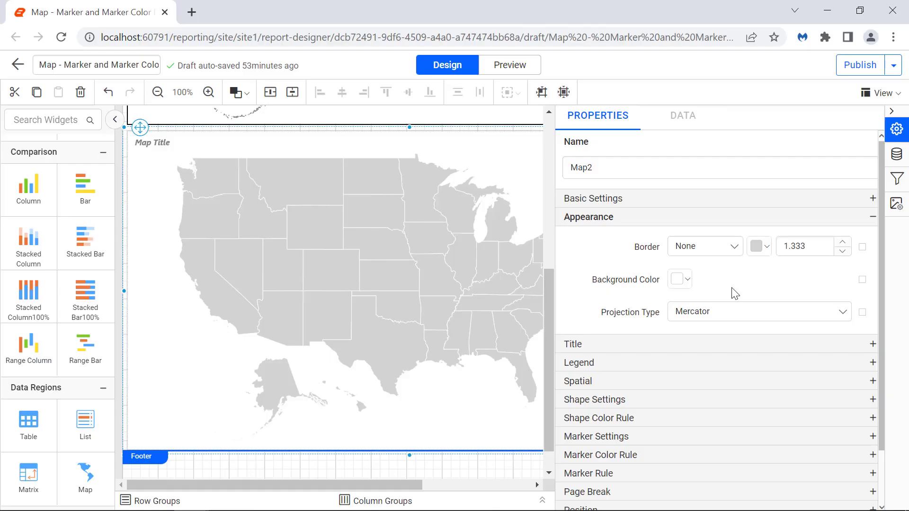
# Step: Give the new map a Double border in black with a width of 1.833
pyautogui.click(733, 247)
pyautogui.click(721, 304)
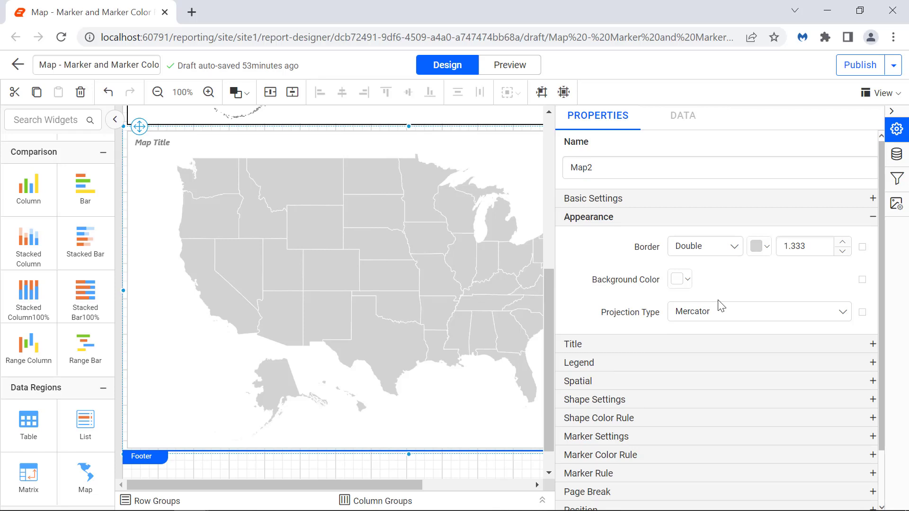
pyautogui.click(757, 246)
pyautogui.click(761, 368)
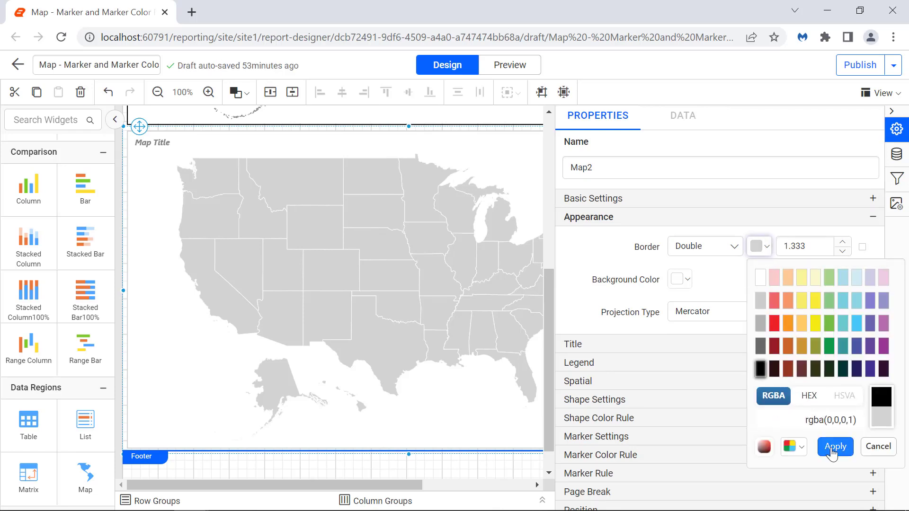
pyautogui.click(835, 447)
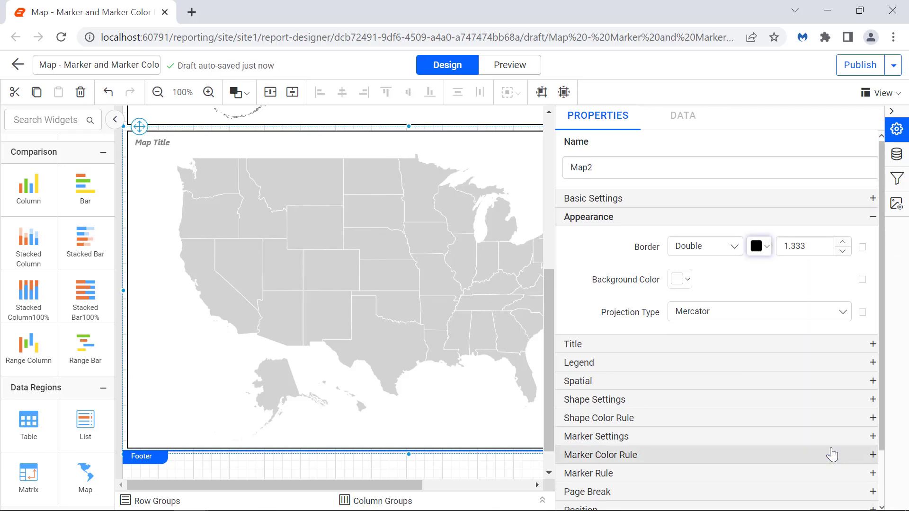
pyautogui.click(813, 253)
pyautogui.hotkey('shift', 'Left')
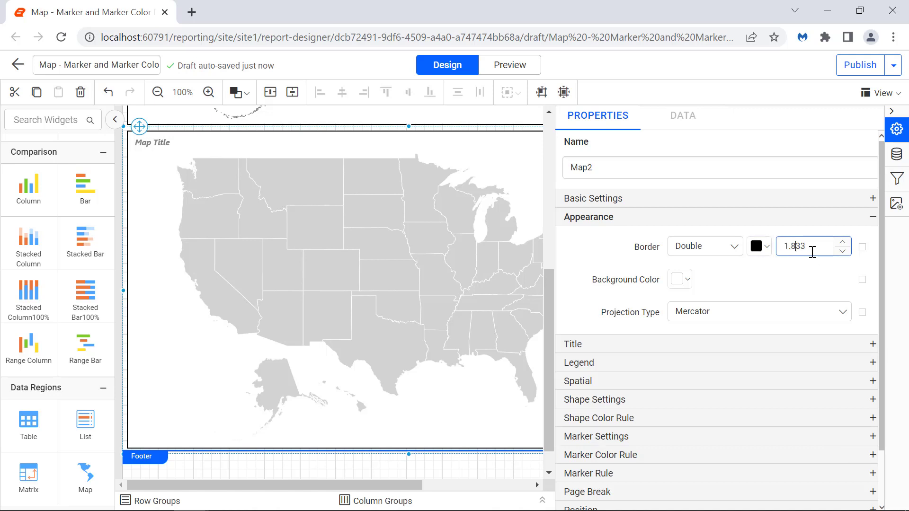
pyautogui.write('8')
pyautogui.click(812, 276)
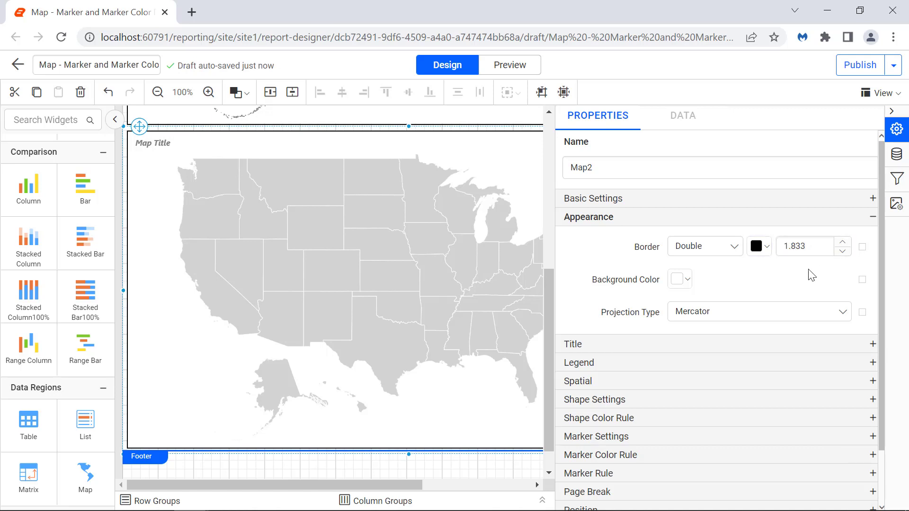
# Step: Set the new map's title text to "U.S Sales Analysis"
pyautogui.click(795, 345)
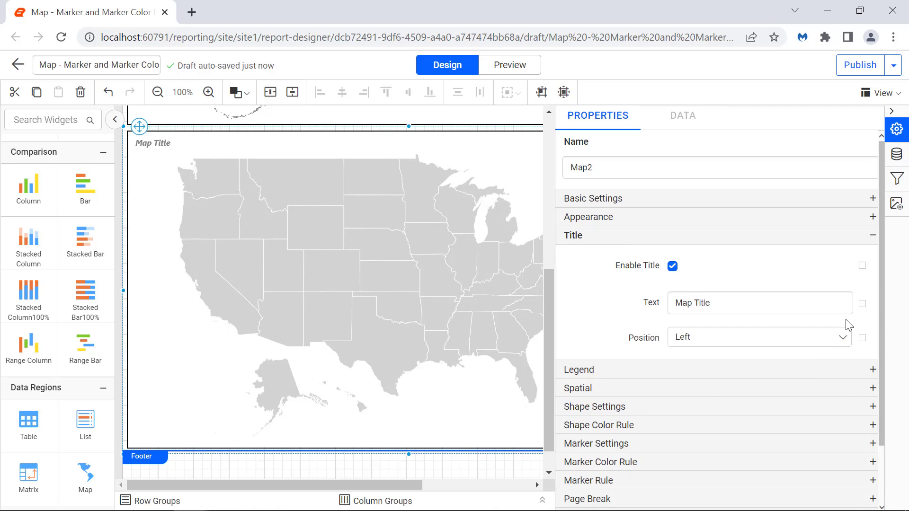
pyautogui.tripleClick(841, 310)
pyautogui.write('U.S Sales Analysis')
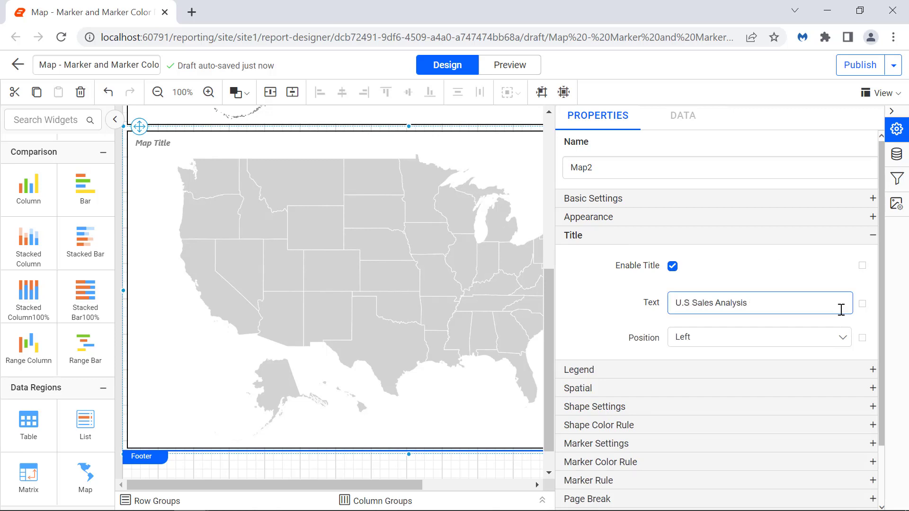
pyautogui.click(842, 319)
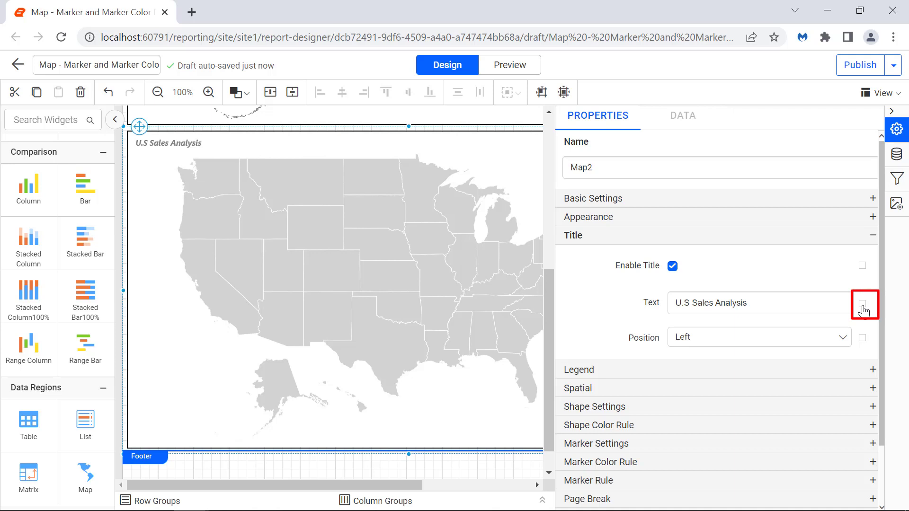
# Step: Format the new map's title with font size 12 and Normal font style, and set its position to Center
pyautogui.click(862, 305)
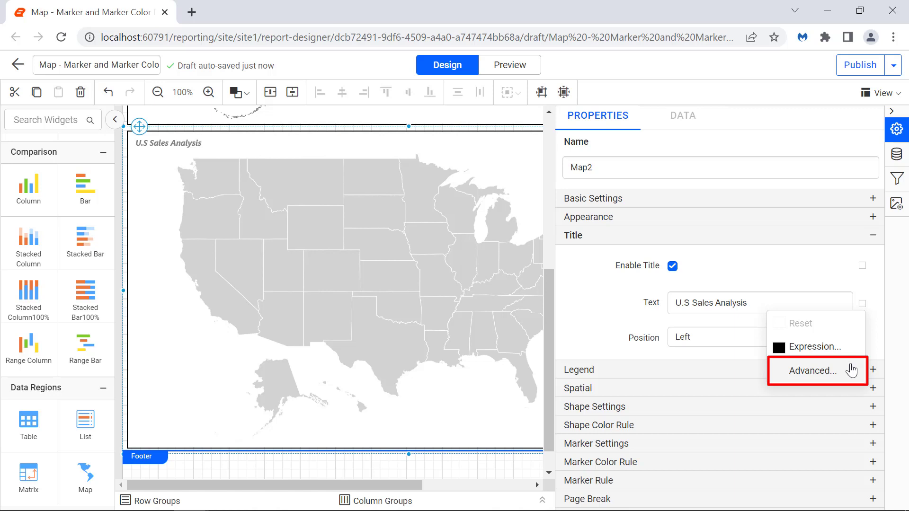
pyautogui.click(851, 370)
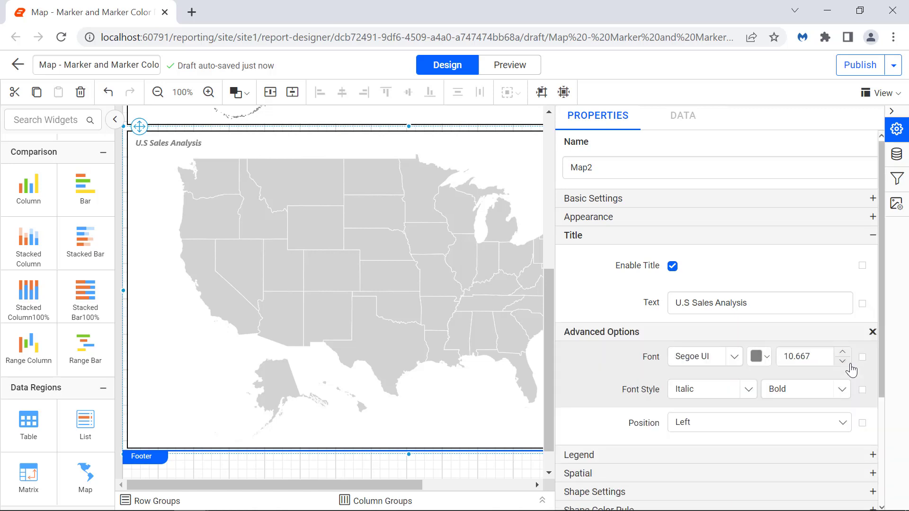
pyautogui.doubleClick(826, 363)
pyautogui.write('12')
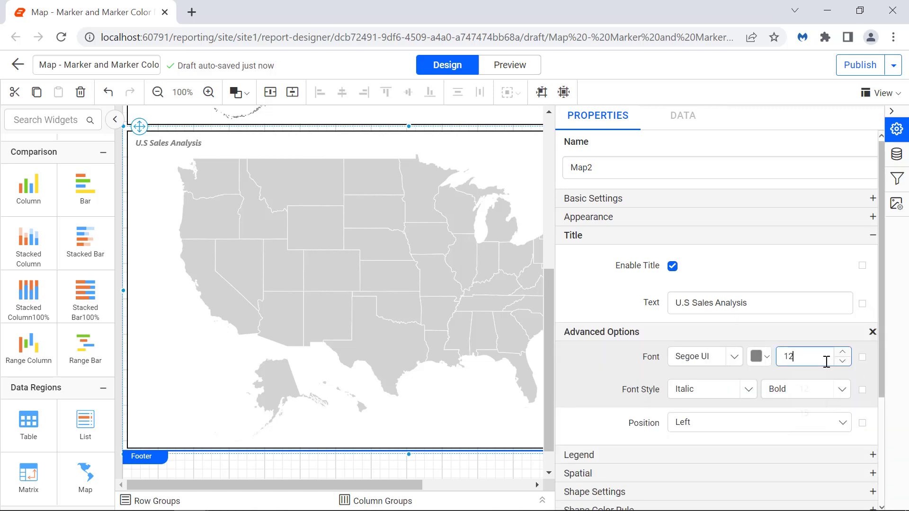
pyautogui.click(826, 376)
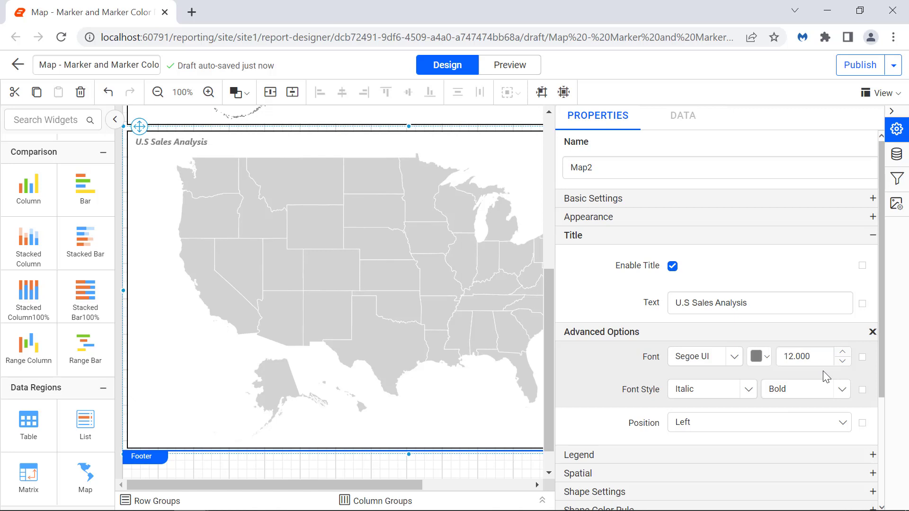
pyautogui.click(746, 389)
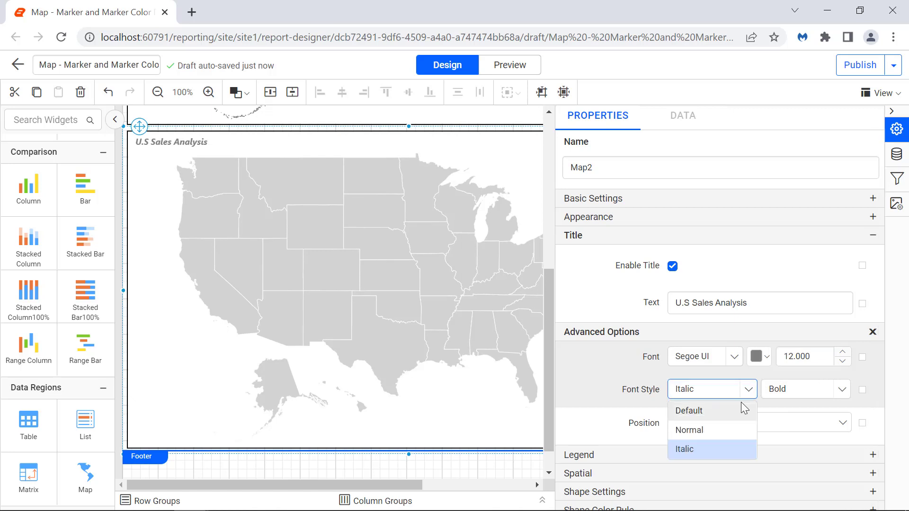
pyautogui.click(741, 428)
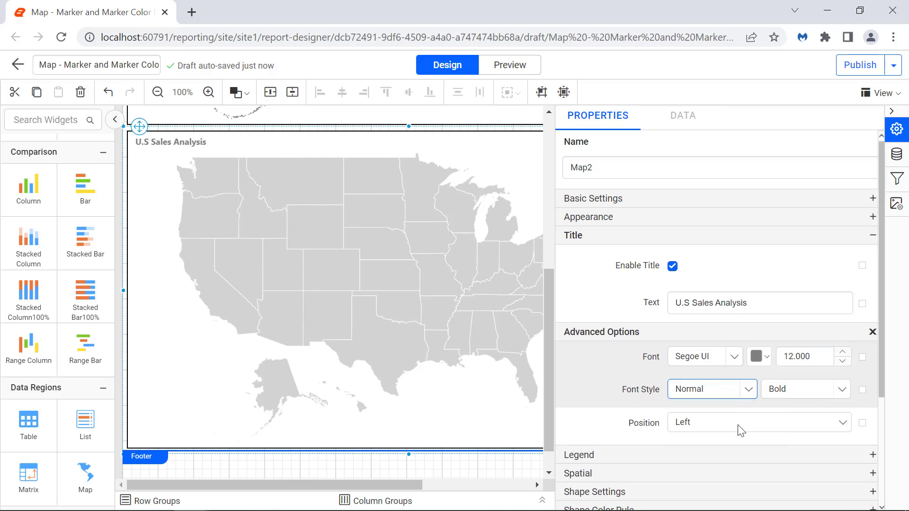
pyautogui.click(872, 332)
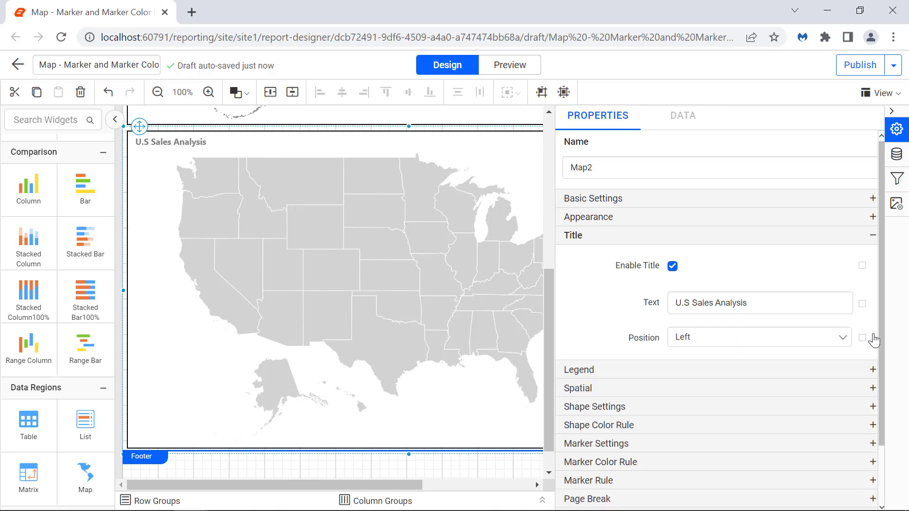
pyautogui.click(843, 338)
pyautogui.click(827, 383)
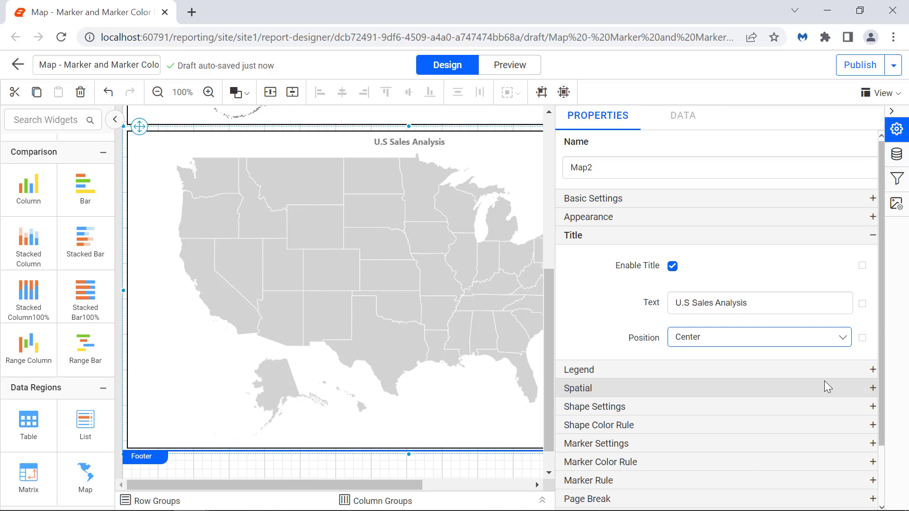
# Step: Set the U.S Sales Analysis map's shape background color to light blue and its shape border color to dark gray
pyautogui.click(805, 407)
pyautogui.click(682, 321)
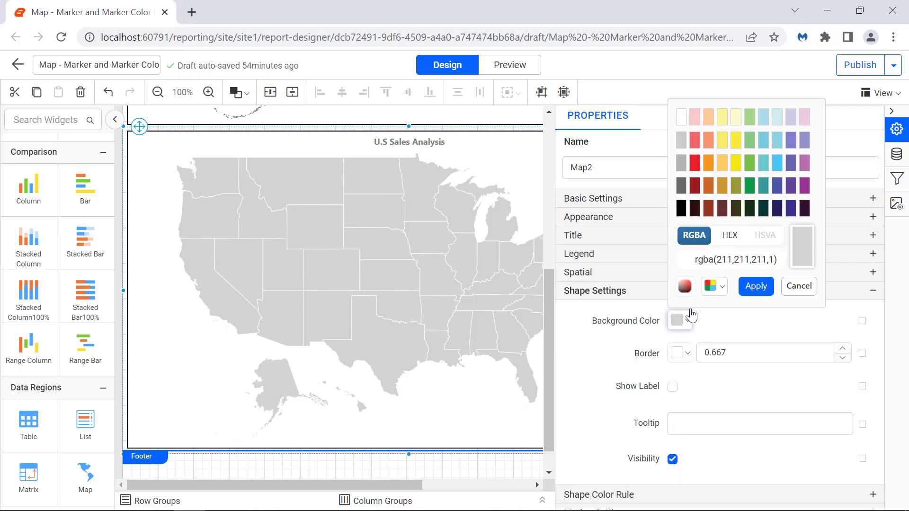
pyautogui.tripleClick(736, 268)
pyautogui.write('rgba(139,211,225,1)')
pyautogui.click(753, 286)
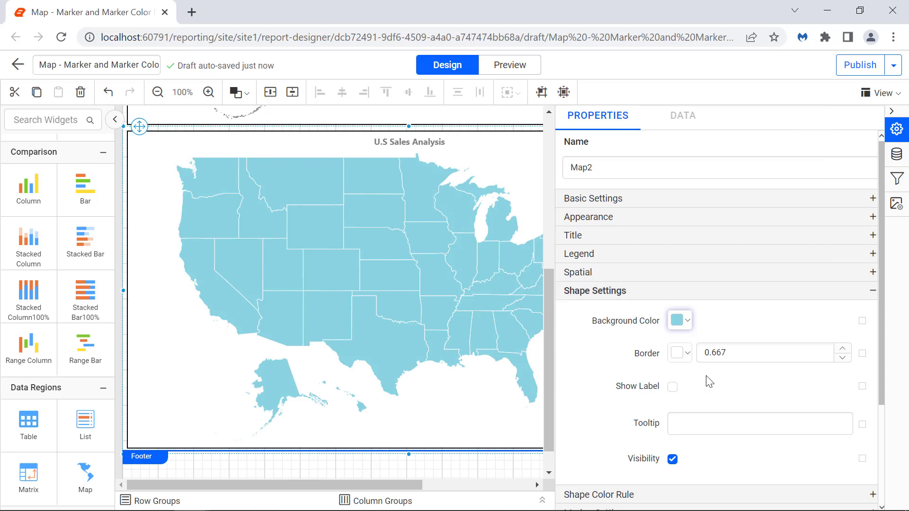
pyautogui.click(684, 352)
pyautogui.click(753, 318)
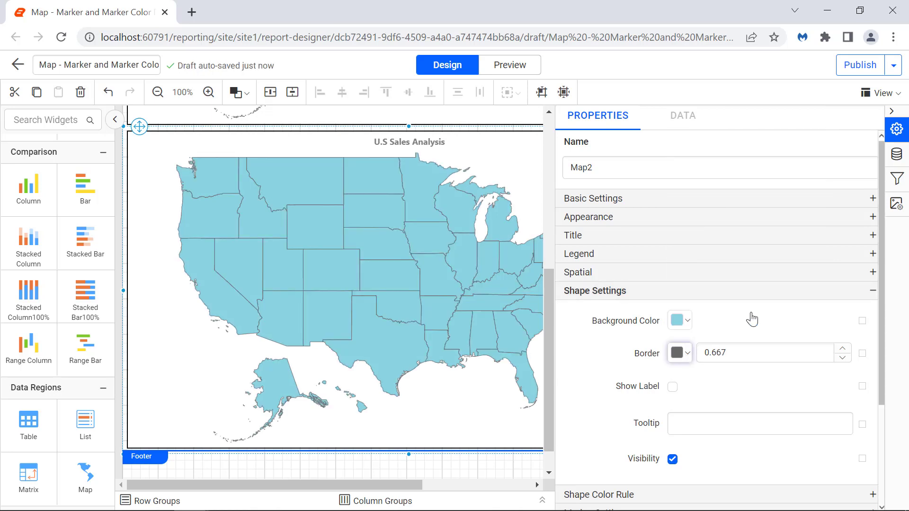
# Step: Set the map shape tooltip to the expression =Fields!StateCode.Value & " : "&Fields!City.Value
pyautogui.click(862, 429)
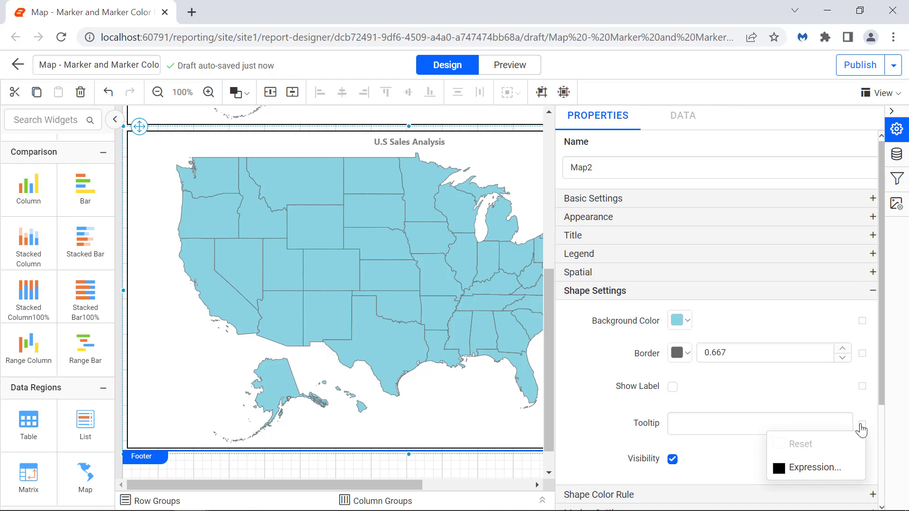
pyautogui.click(849, 469)
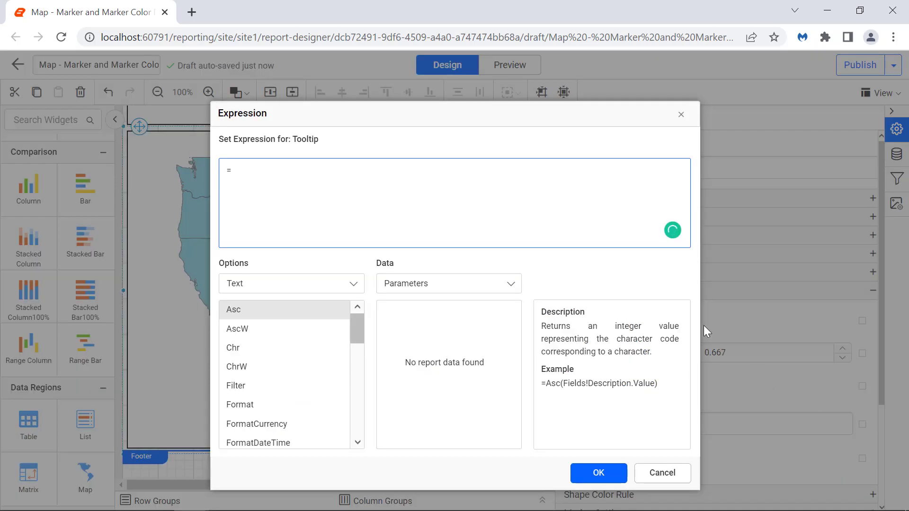
pyautogui.hotkey('ctrl', 'a')
pyautogui.write('=Fields!StateCode.Value & " : "&Fields!City.Value')
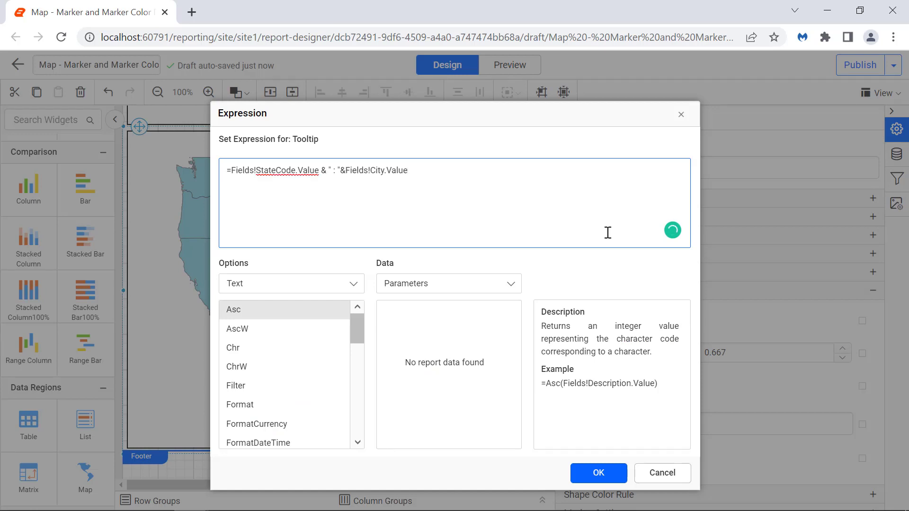
pyautogui.click(611, 473)
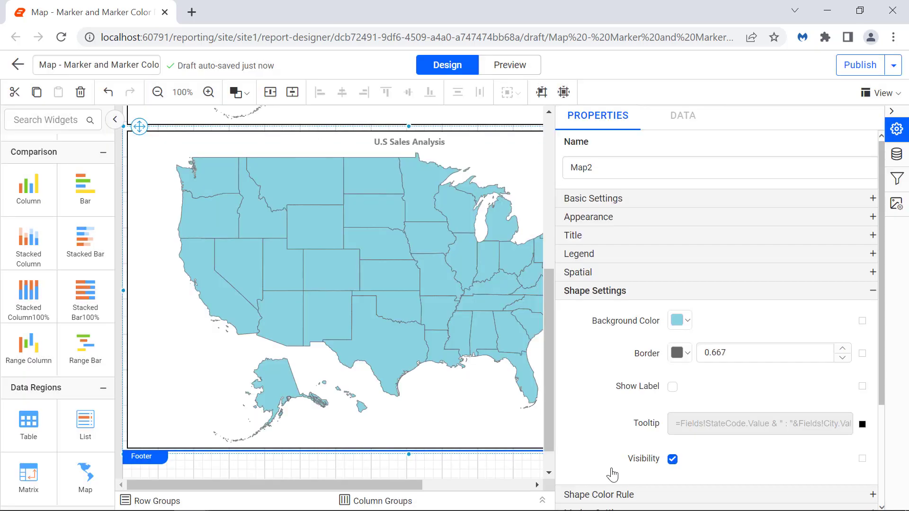
# Step: Enable markers on the U.S Sales Analysis map and set their background color to black
pyautogui.click(598, 508)
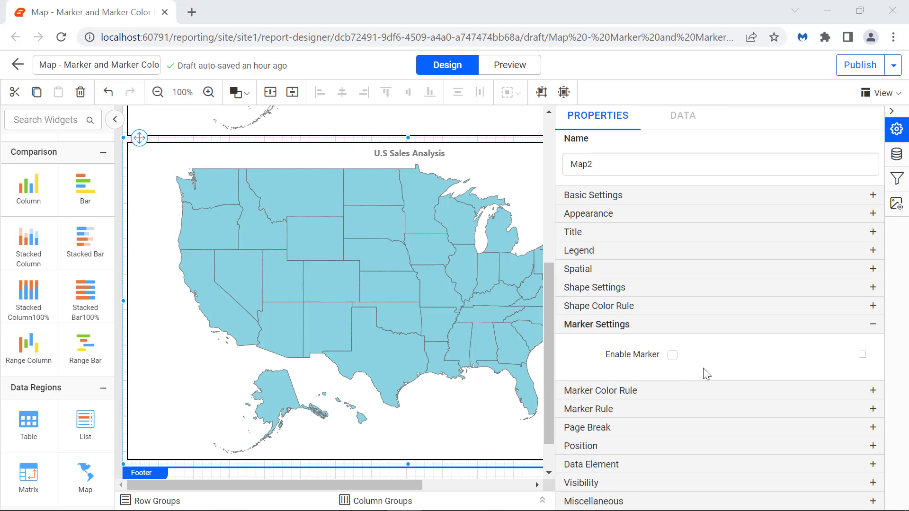
pyautogui.click(675, 359)
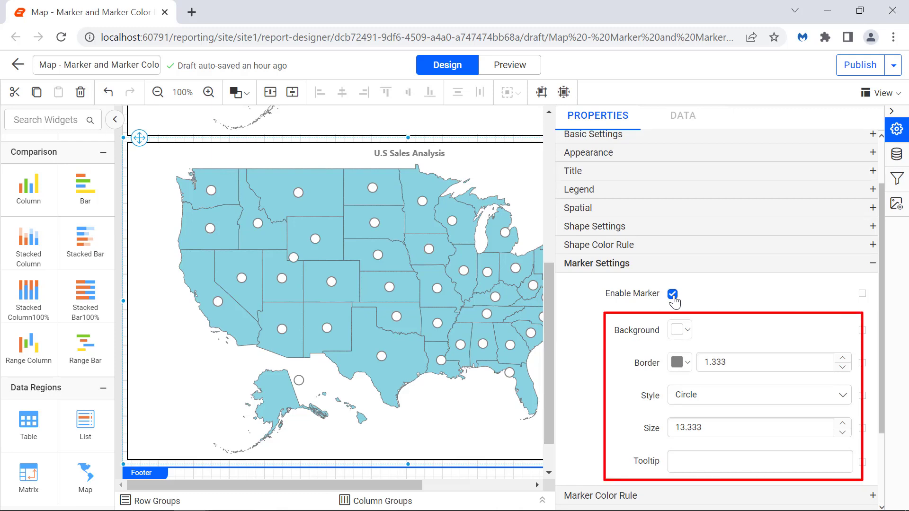
pyautogui.click(680, 330)
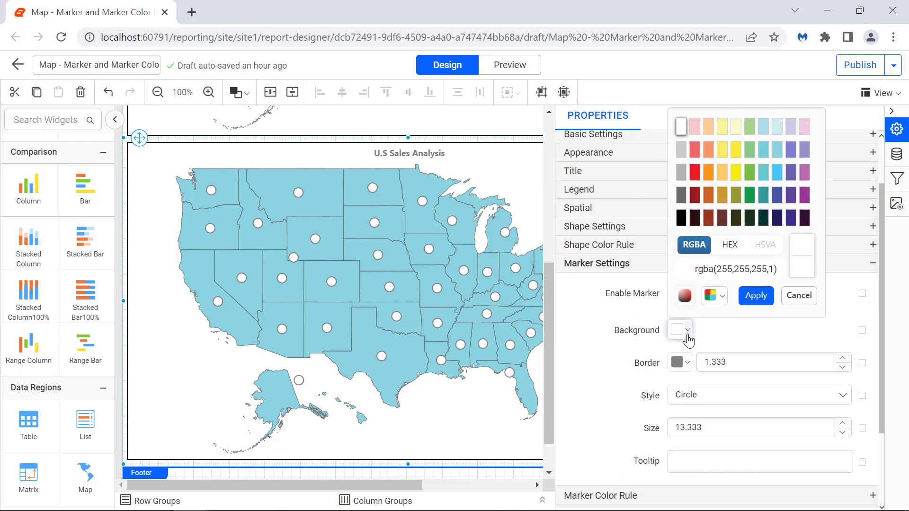
pyautogui.click(682, 228)
pyautogui.click(755, 295)
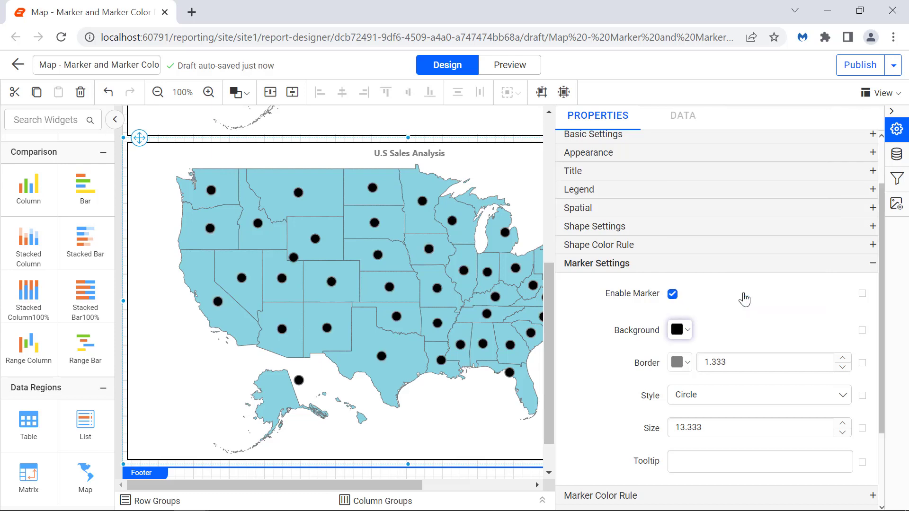
# Step: Change the map's marker style to Diamond and set the marker size to 12.333
pyautogui.click(738, 397)
pyautogui.click(739, 342)
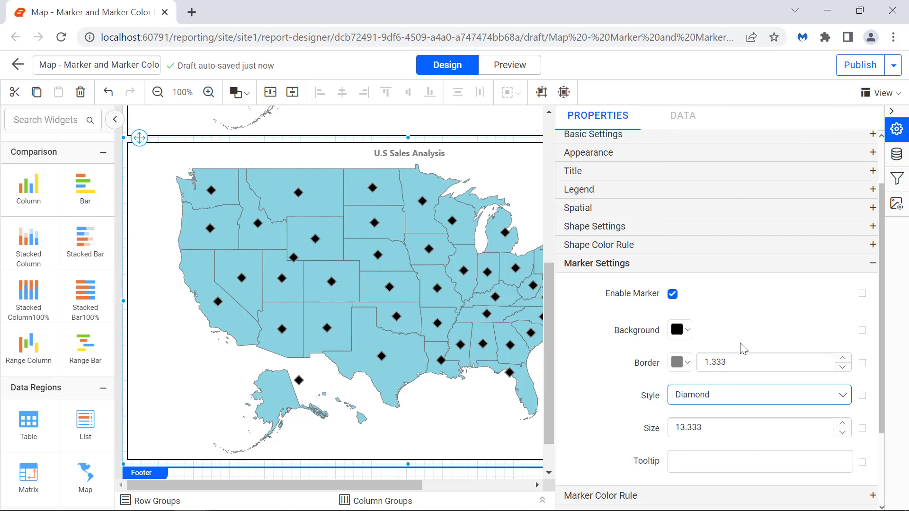
pyautogui.doubleClick(733, 432)
pyautogui.write('1')
pyautogui.click(754, 460)
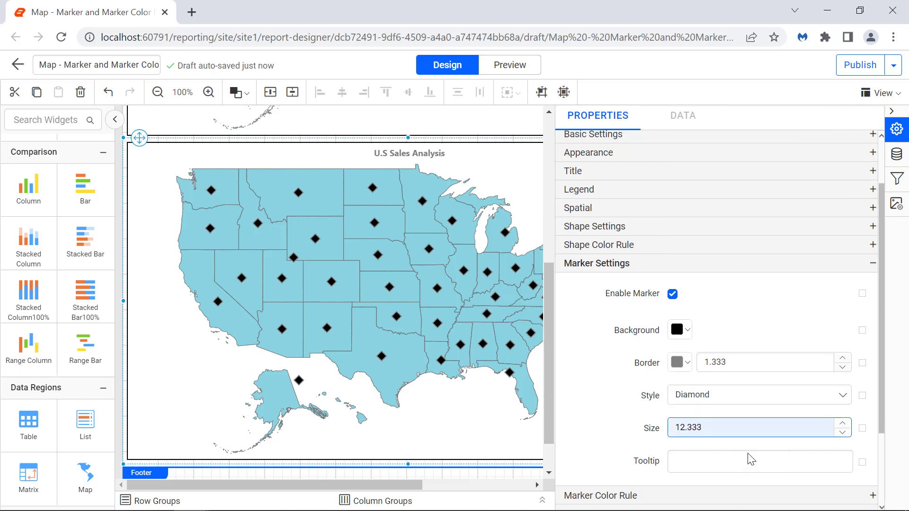
# Step: Set the marker tooltip to the expression =Fields!FirstName.Value + " " + Fields!LastName.Value + " - " + FormatCurrency(Fields!SalesLastYear.Value)
pyautogui.scroll(-1, 768, 426)
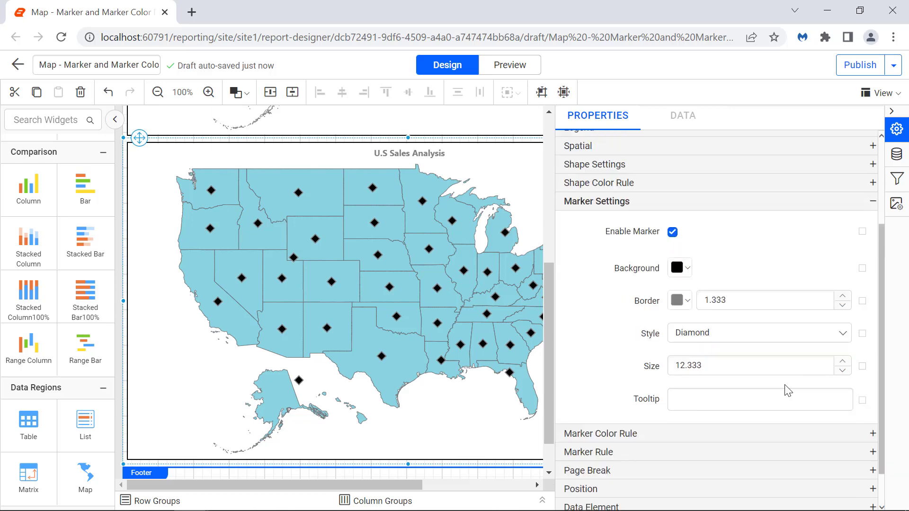
pyautogui.click(862, 402)
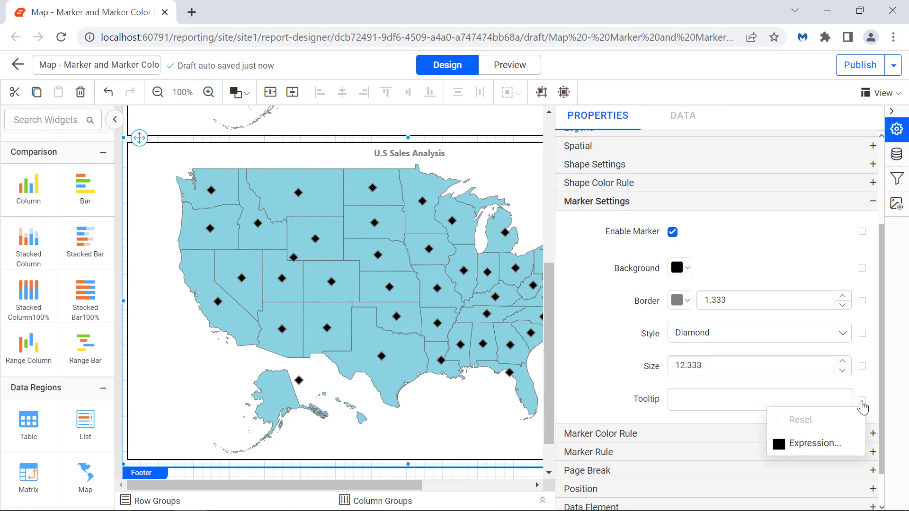
pyautogui.click(841, 445)
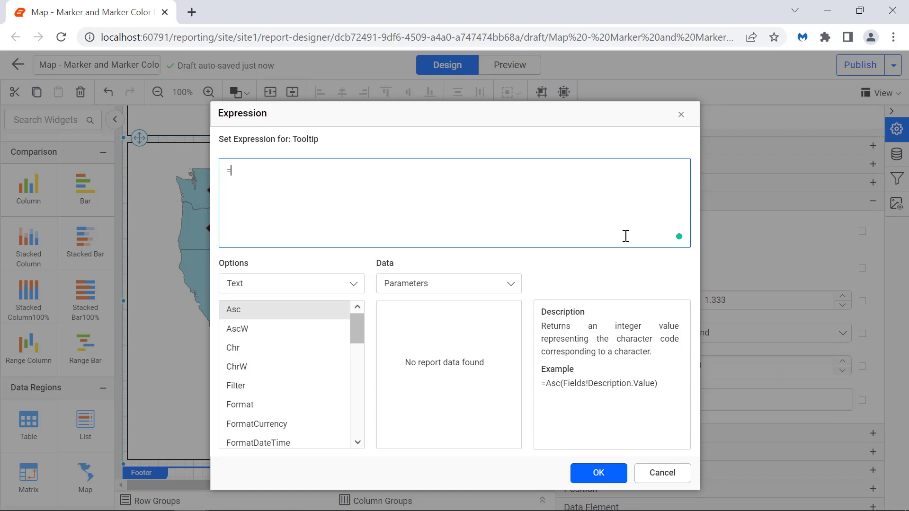
pyautogui.hotkey('ctrl', 'a')
pyautogui.write('=Fields!FirstName.Value + " " + Fields!LastName.Value + " - " + FormatCurrency(Fields!SalesLastYear.Value)')
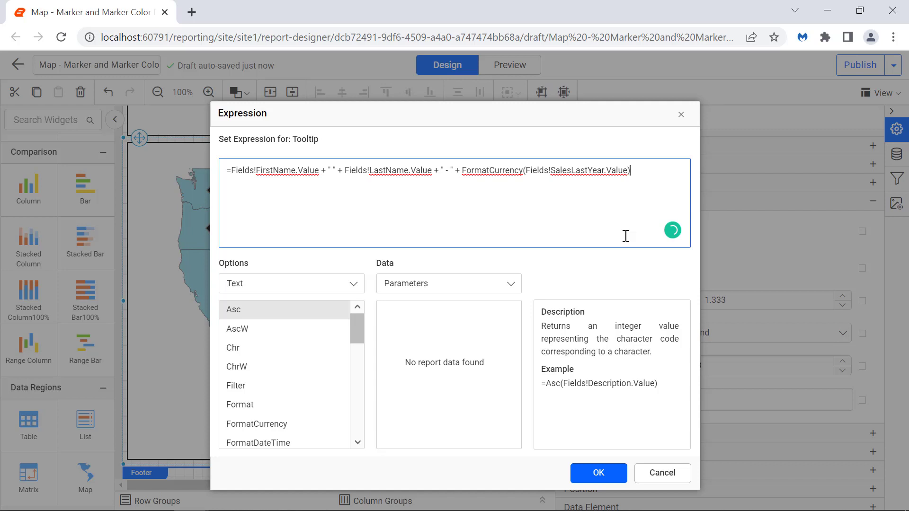
pyautogui.click(608, 473)
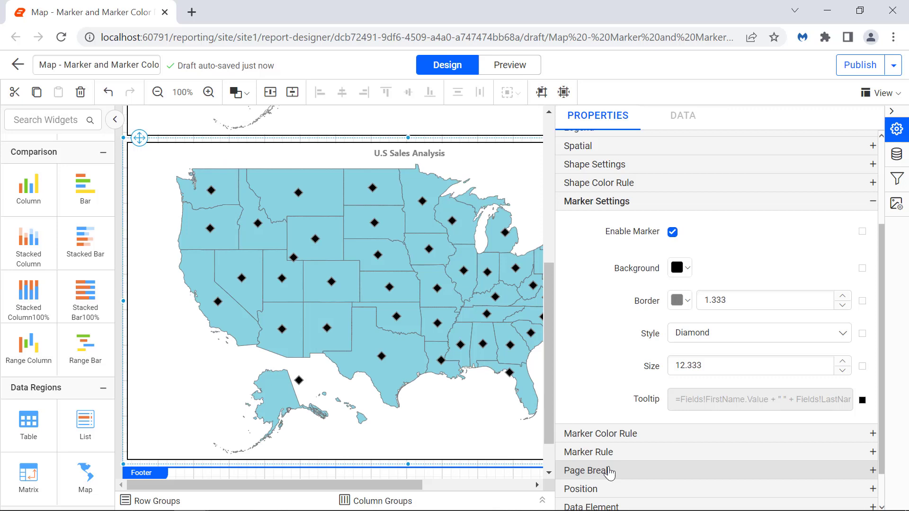
# Step: Enable the marker color rule on the U.S Sales Analysis map with Sum(SalesLastYear) as its data value
pyautogui.click(653, 434)
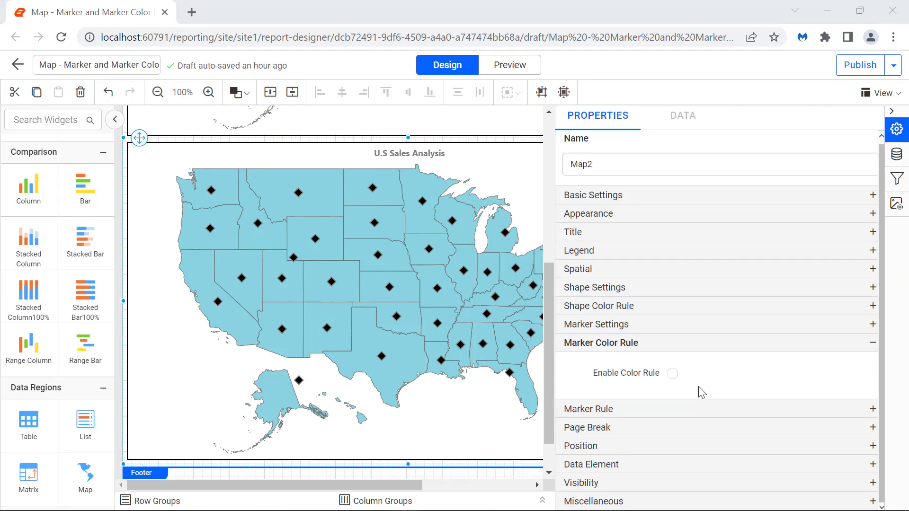
pyautogui.click(673, 374)
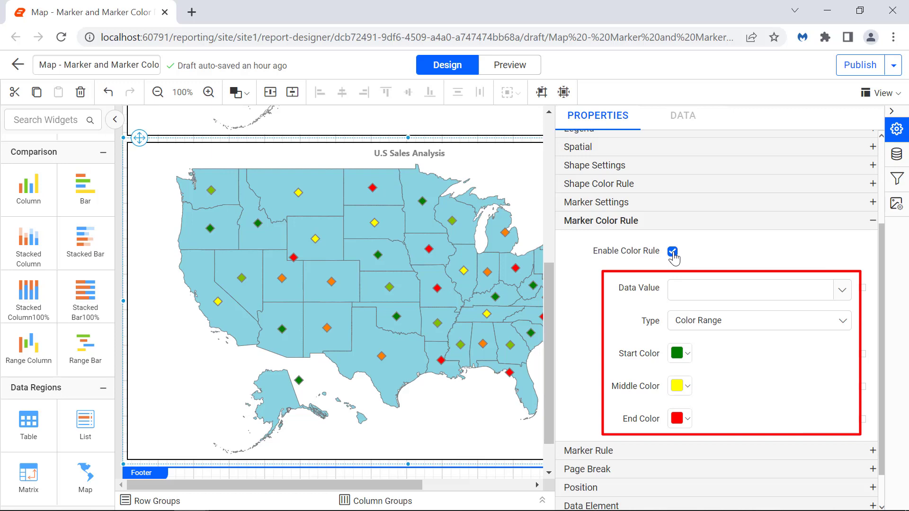
pyautogui.click(819, 290)
pyautogui.scroll(-5, 808, 351)
pyautogui.click(809, 352)
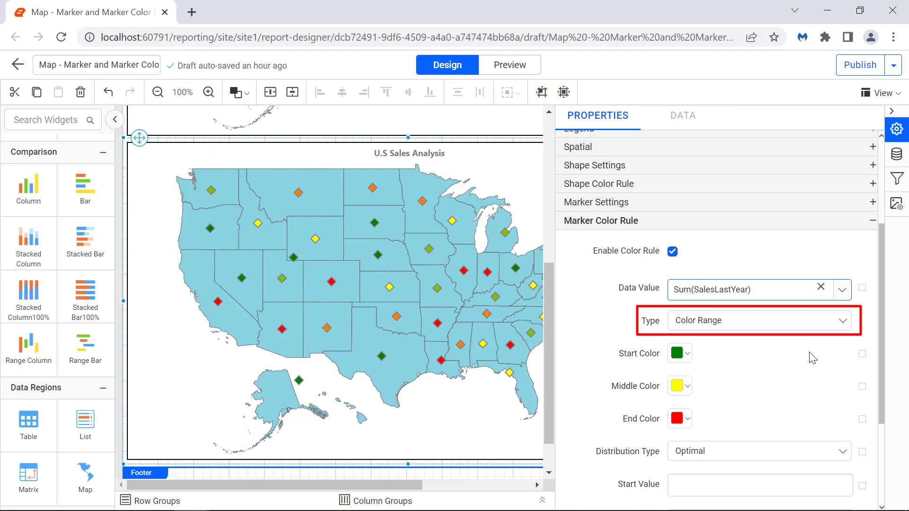
# Step: Set the marker color rule's distribution type to Equal Distribution and its bucket count to 7
pyautogui.scroll(-3, 813, 359)
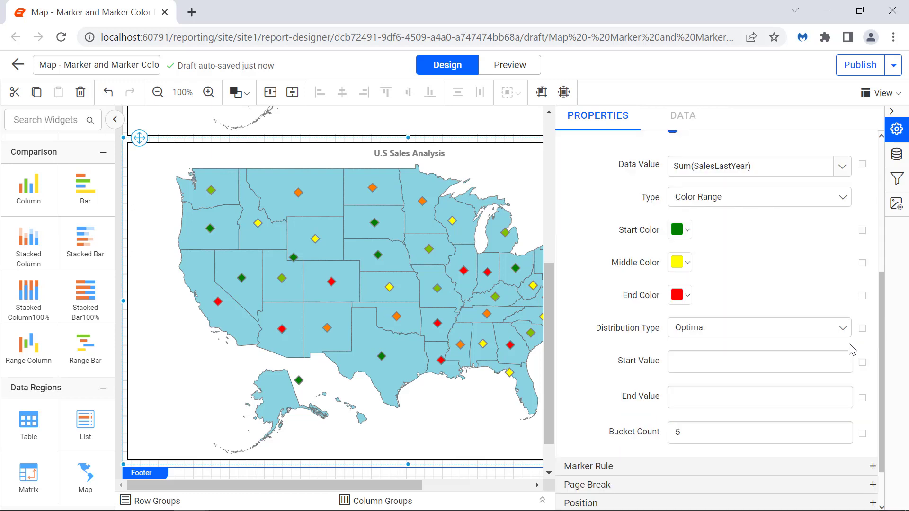
pyautogui.click(837, 328)
pyautogui.click(821, 392)
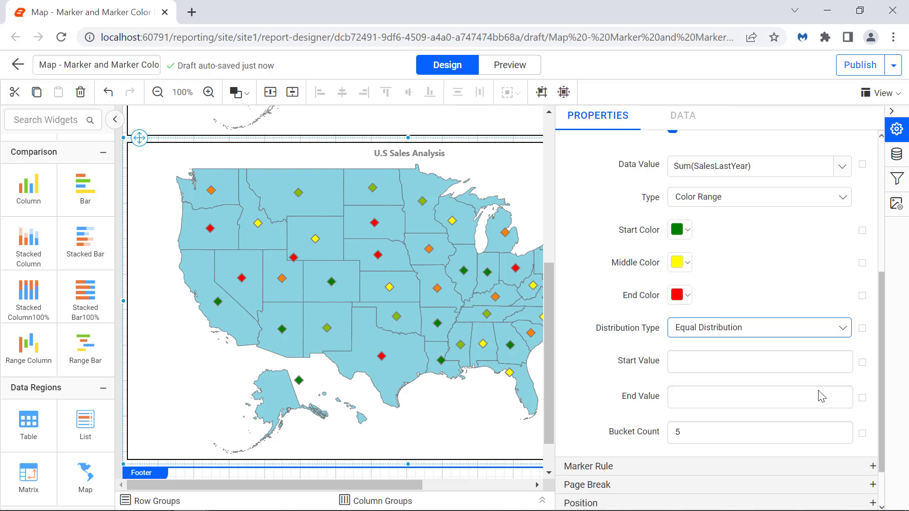
pyautogui.click(827, 431)
pyautogui.press('BackSpace')
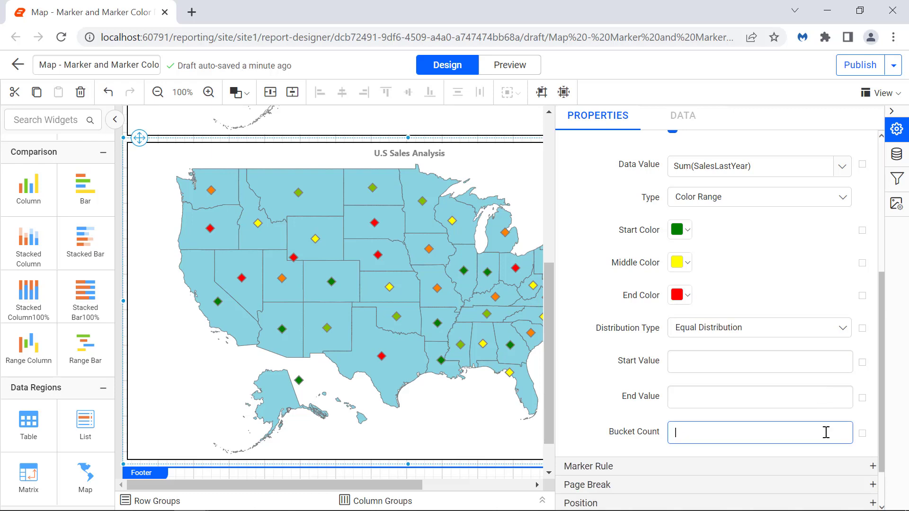
pyautogui.write('7')
pyautogui.click(838, 453)
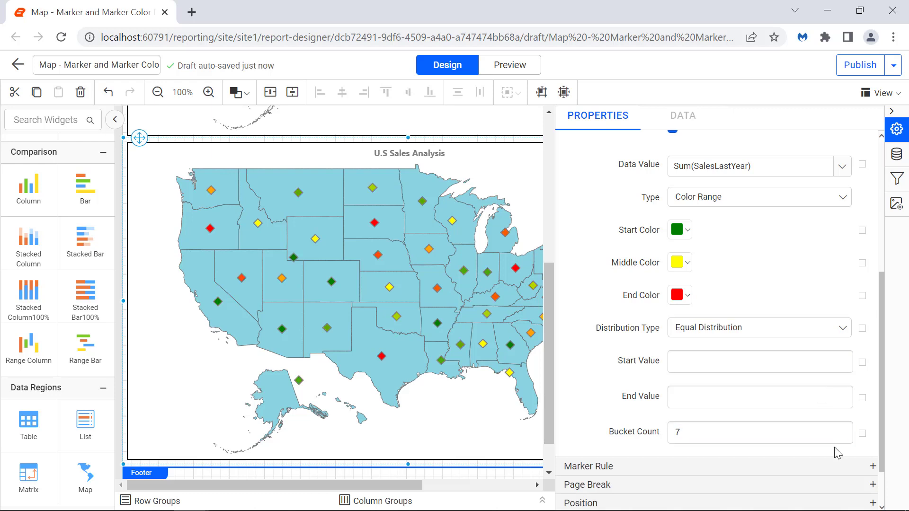
# Step: Set the general tooltip of the sales map, under its miscellaneous properties, to "U.S Sales Analysis Map"
pyautogui.scroll(-5, 845, 431)
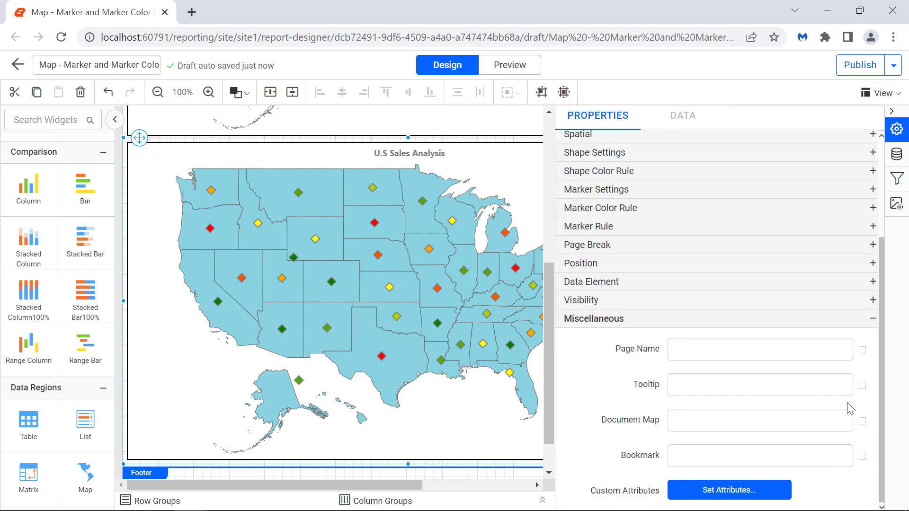
pyautogui.click(828, 385)
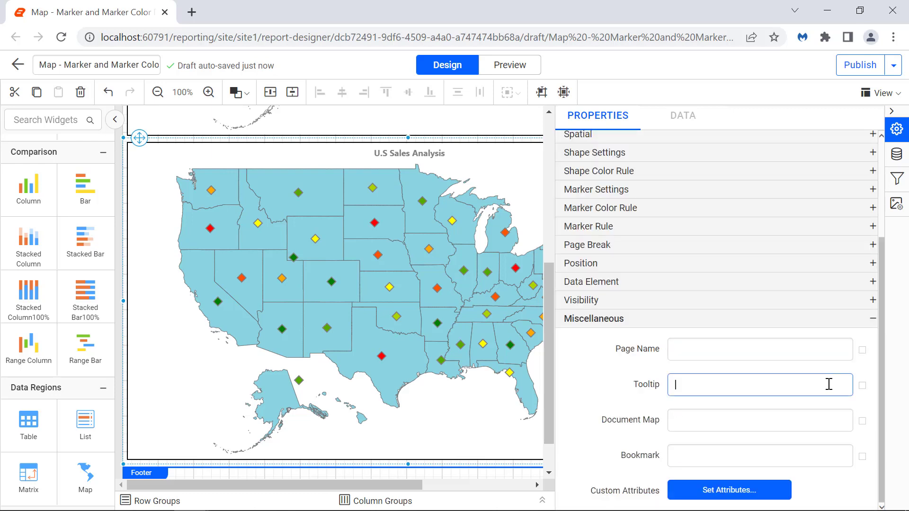
pyautogui.write('U.S Sales Analysis Map')
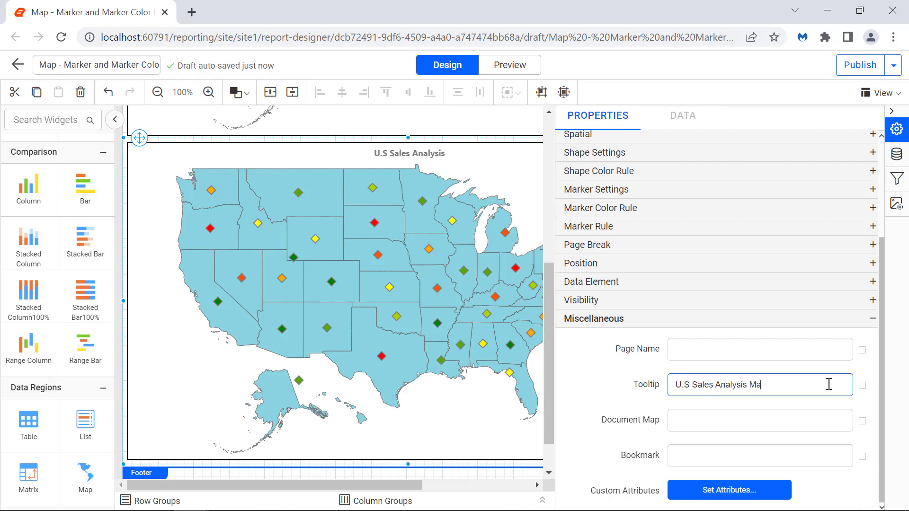
pyautogui.click(831, 406)
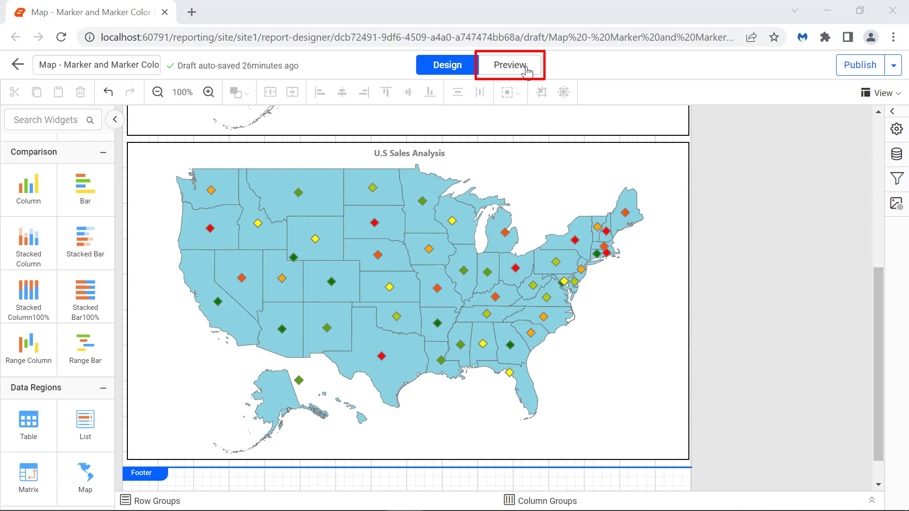
# Step: Preview the report and check the shape and marker tooltips on the U.S Sales Analysis map
pyautogui.click(527, 71)
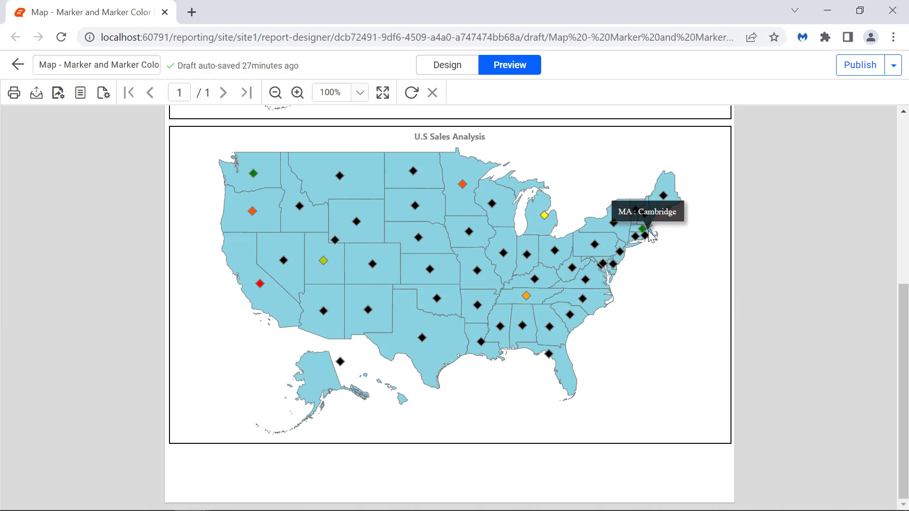
pyautogui.moveTo(537, 291)
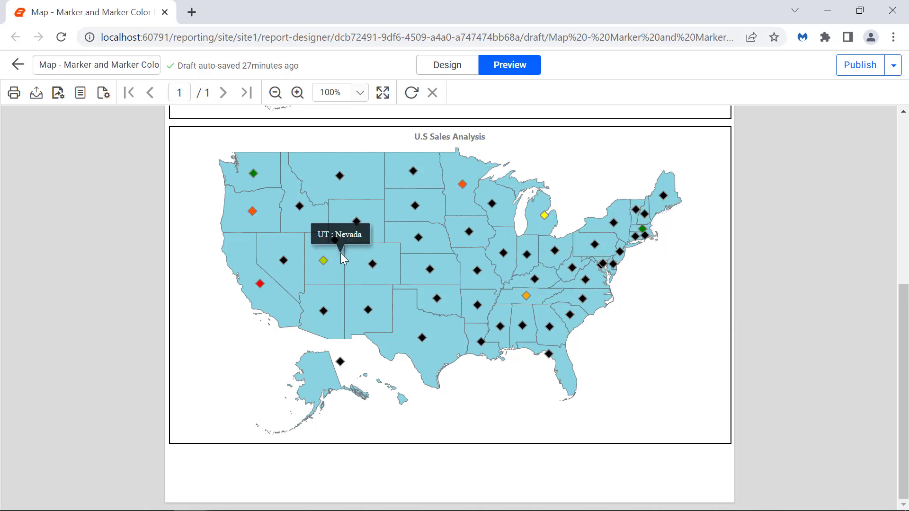
pyautogui.moveTo(273, 185)
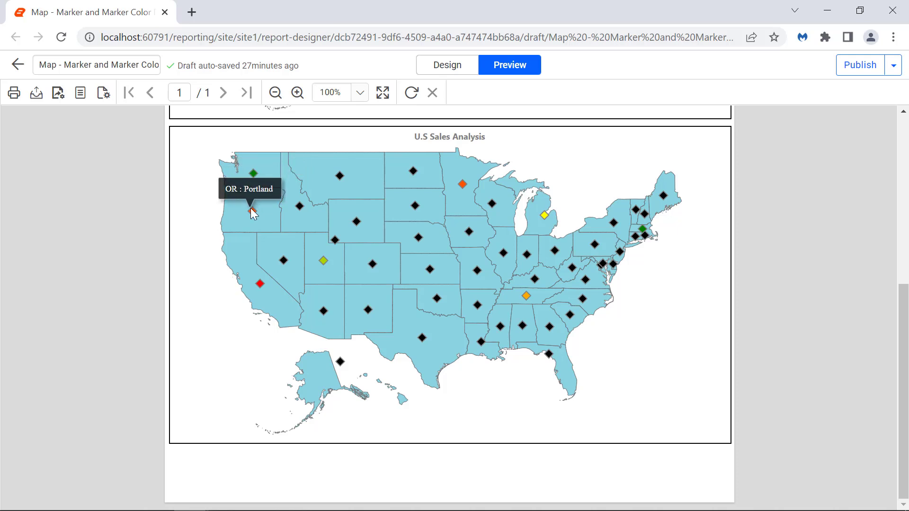
pyautogui.moveTo(259, 262)
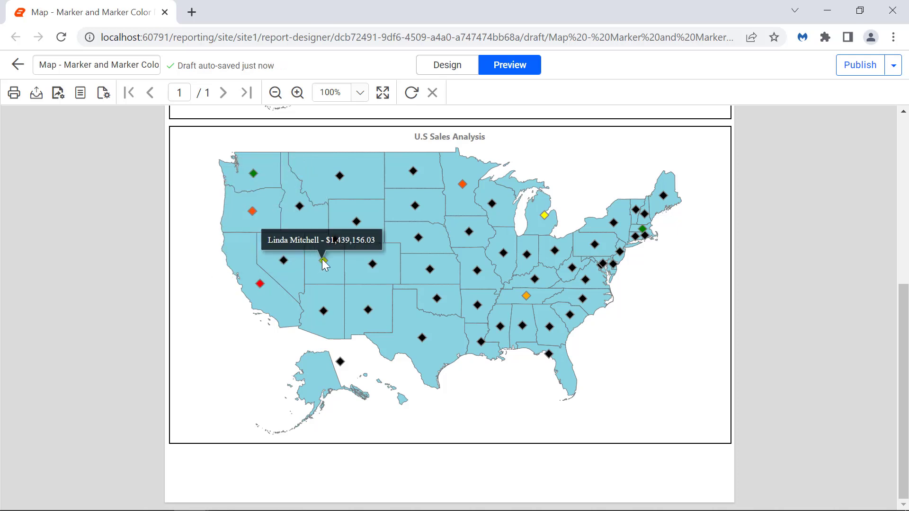
pyautogui.moveTo(464, 190)
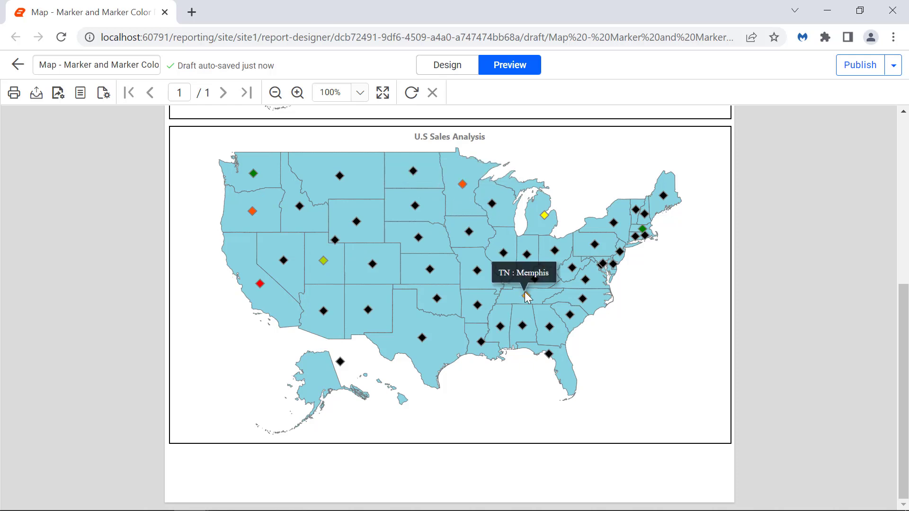